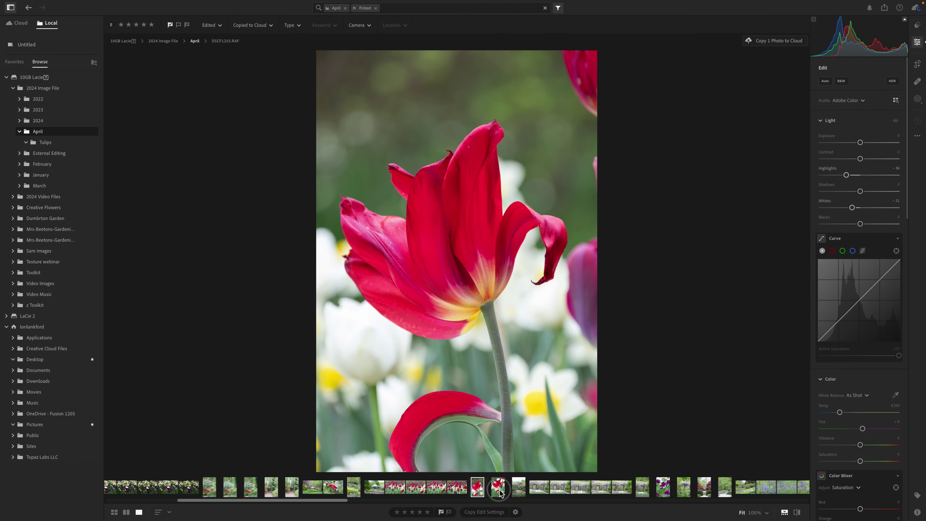
# - Compare the DSCF1253, DSCF1255 and DSCF1256 tulip photos, ending on DSCF1255
pyautogui.click(499, 491)
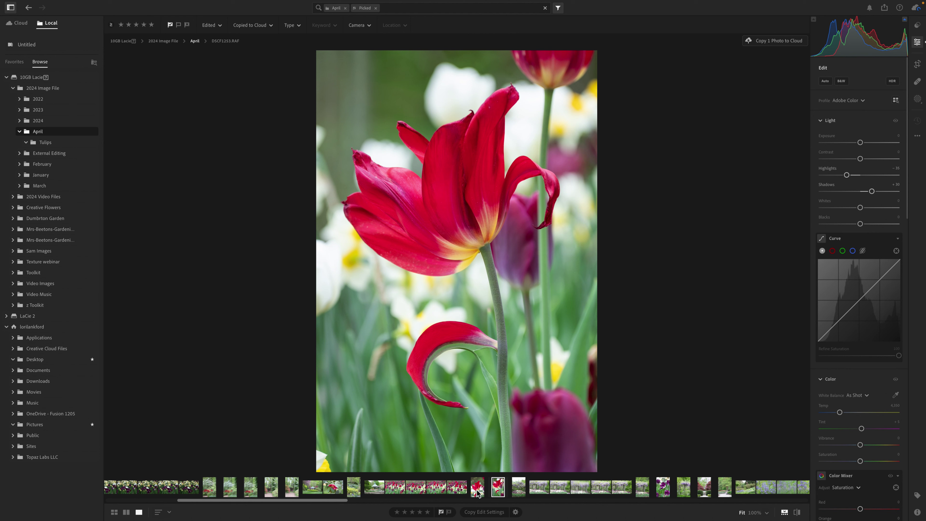
pyautogui.click(477, 492)
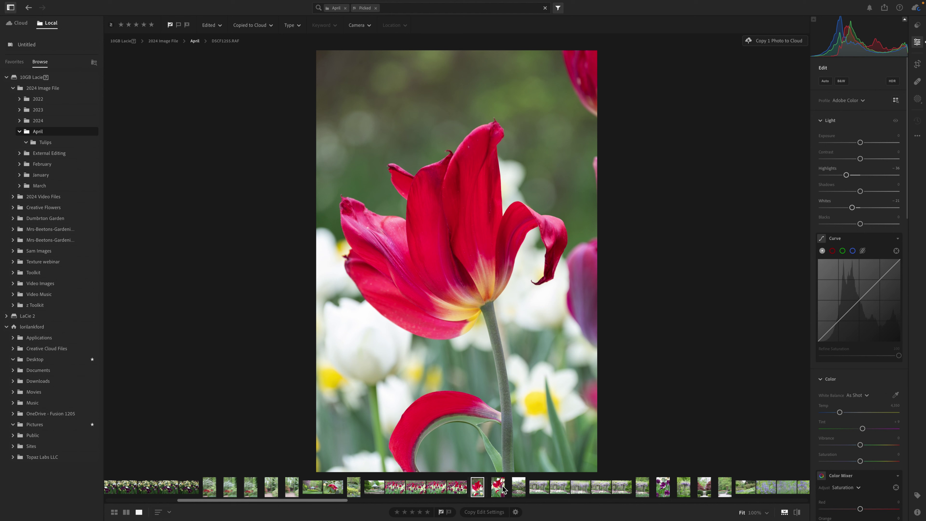
pyautogui.click(460, 490)
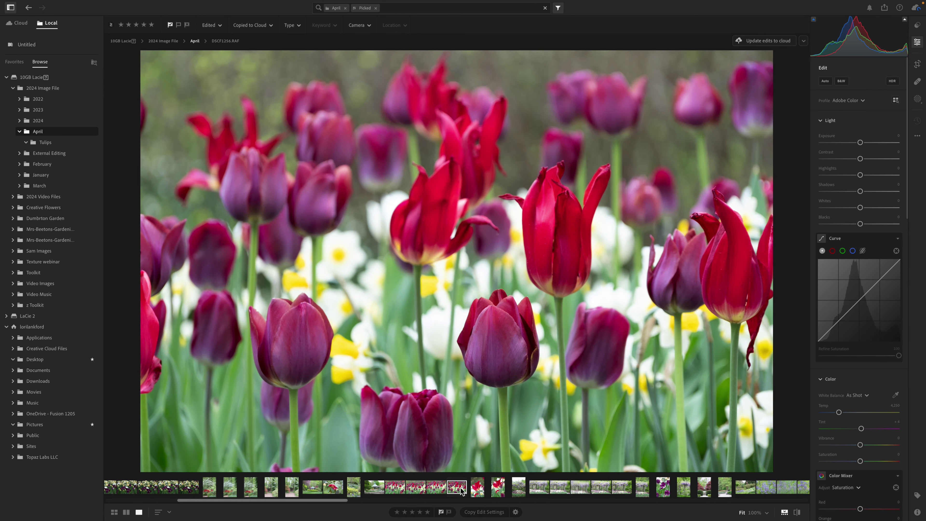
pyautogui.click(478, 495)
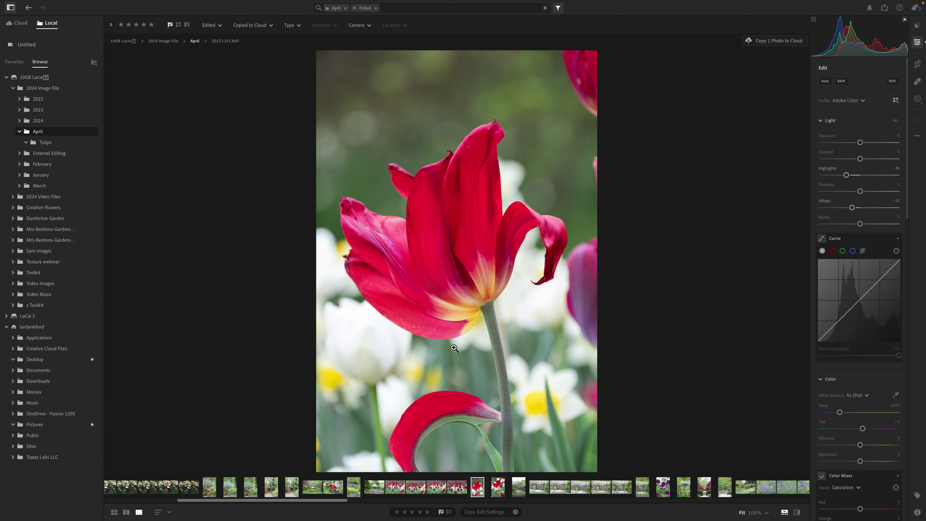
pyautogui.click(496, 491)
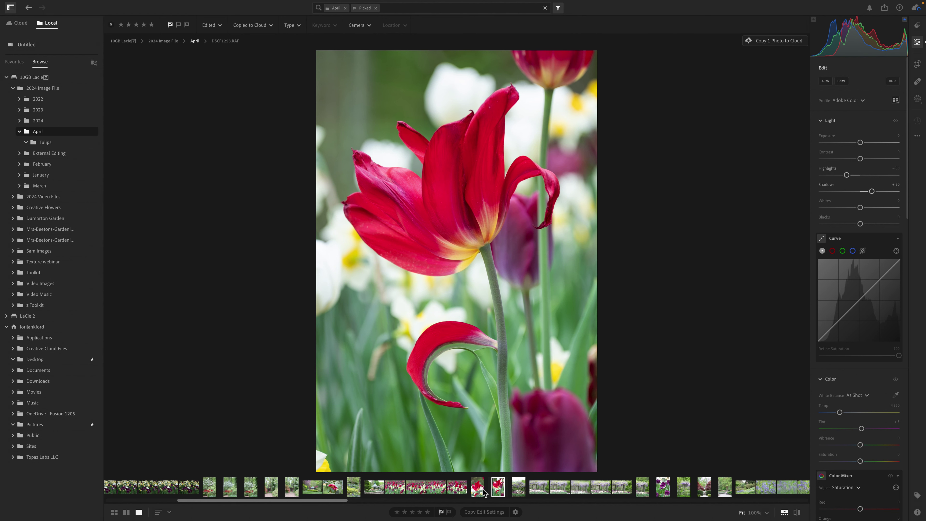
pyautogui.click(480, 491)
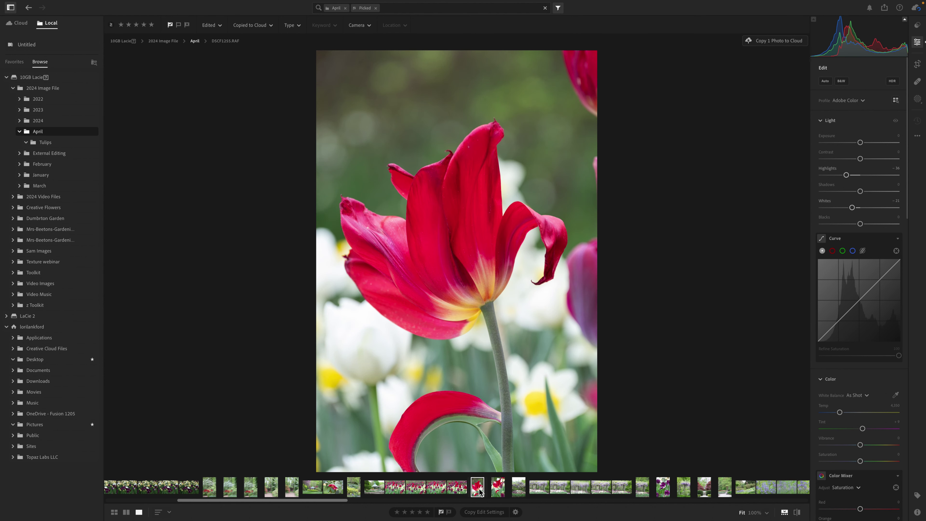
pyautogui.click(503, 490)
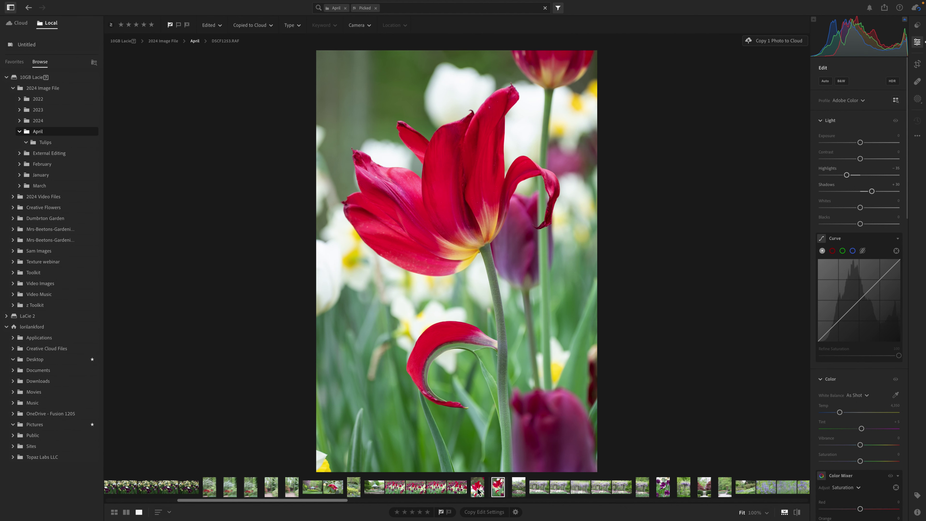
pyautogui.click(478, 492)
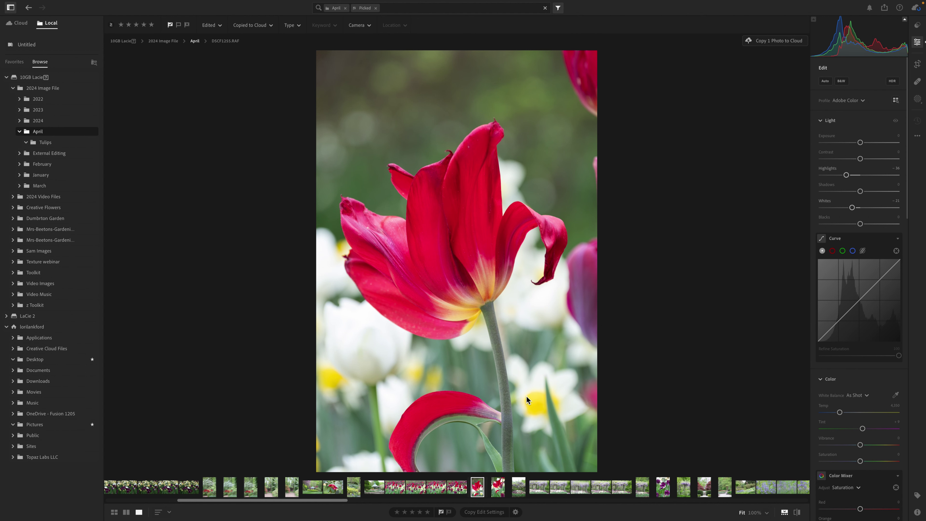
pyautogui.click(499, 489)
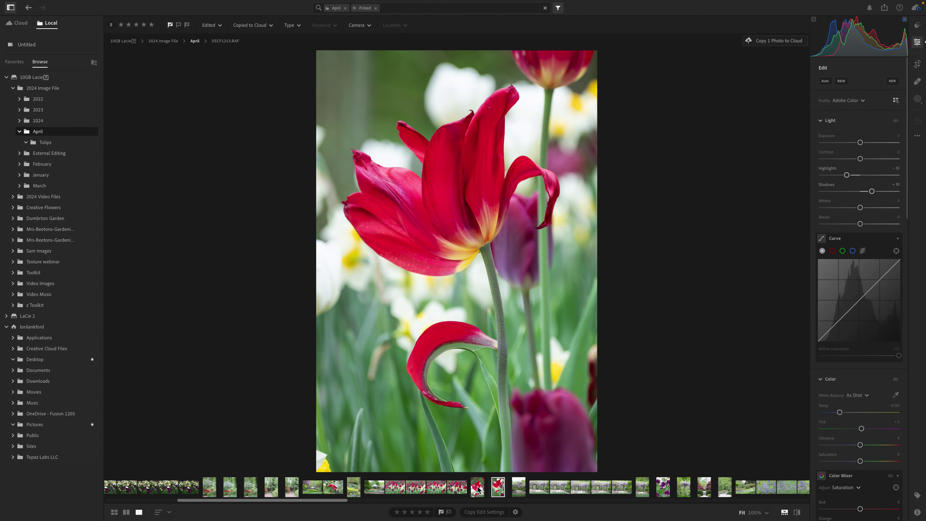
pyautogui.click(478, 490)
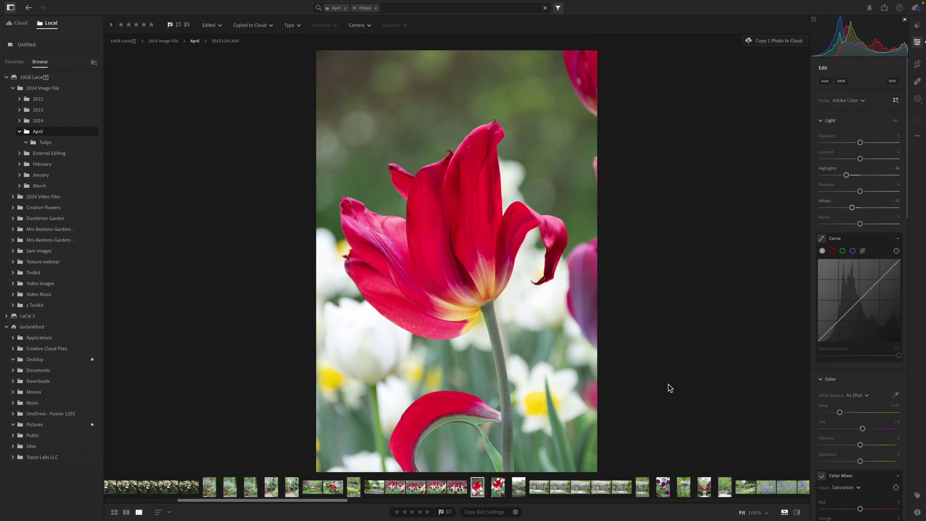
# - In Photoshop, duplicate DSCF1255 onto Layer 1 and brush the Remove tool over the right-edge tulips
pyautogui.moveTo(717, 509)
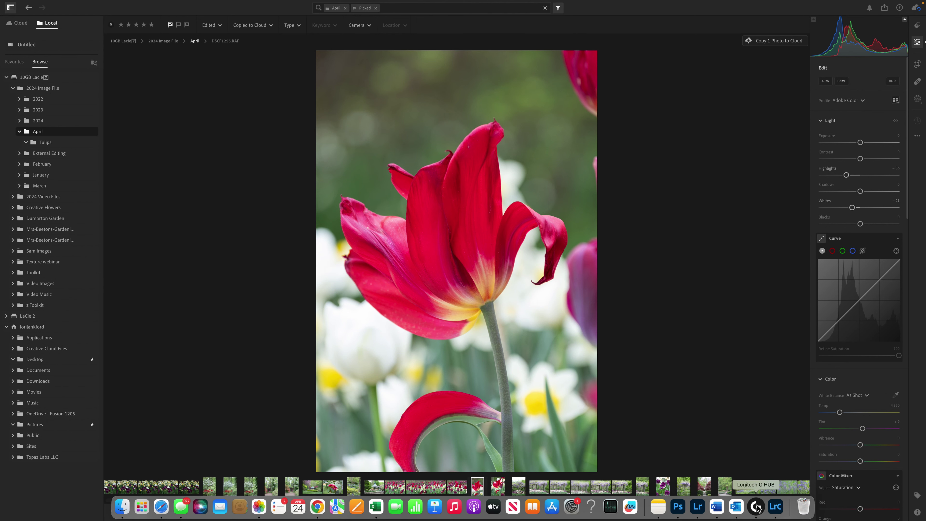
pyautogui.click(678, 508)
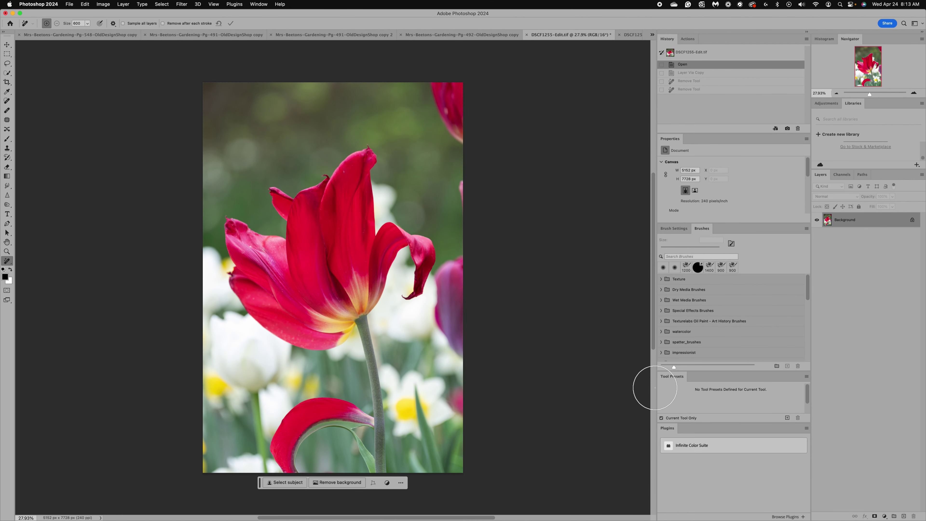
pyautogui.click(807, 31)
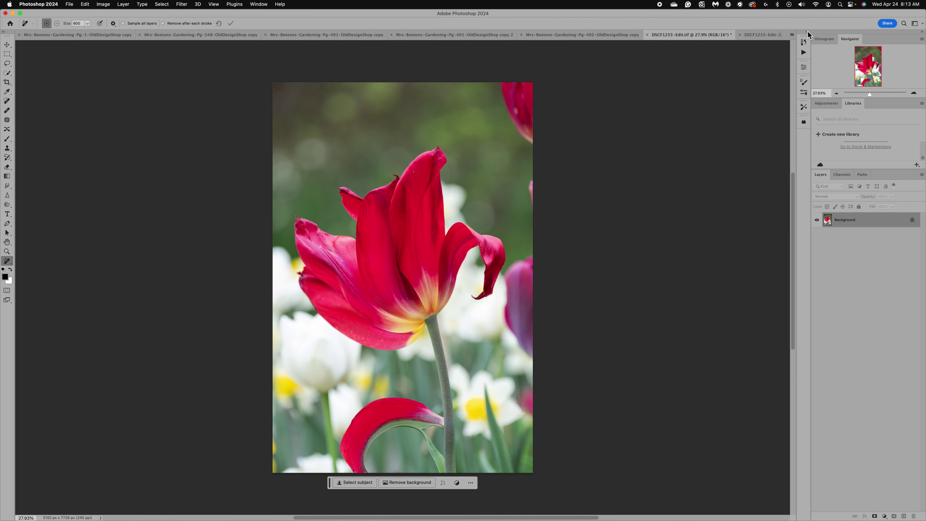
pyautogui.press('super+j')
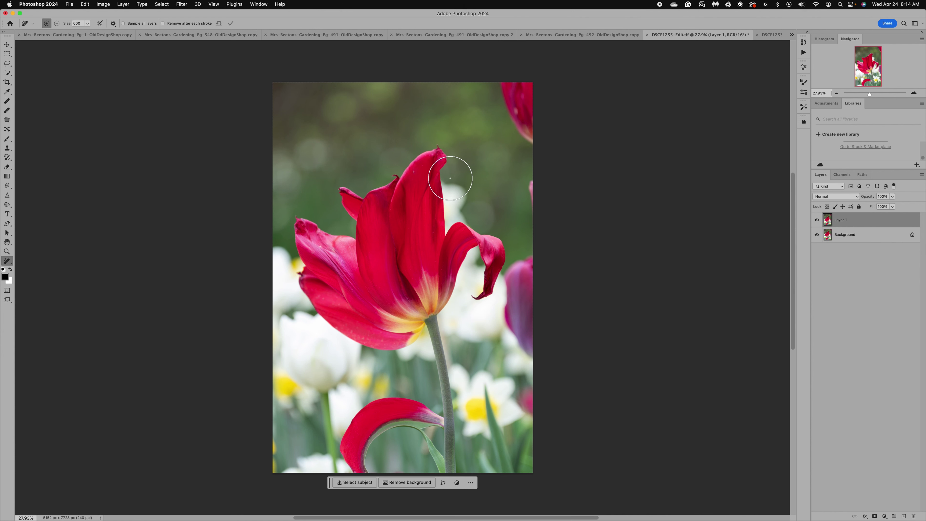
pyautogui.scroll(2, 450, 178)
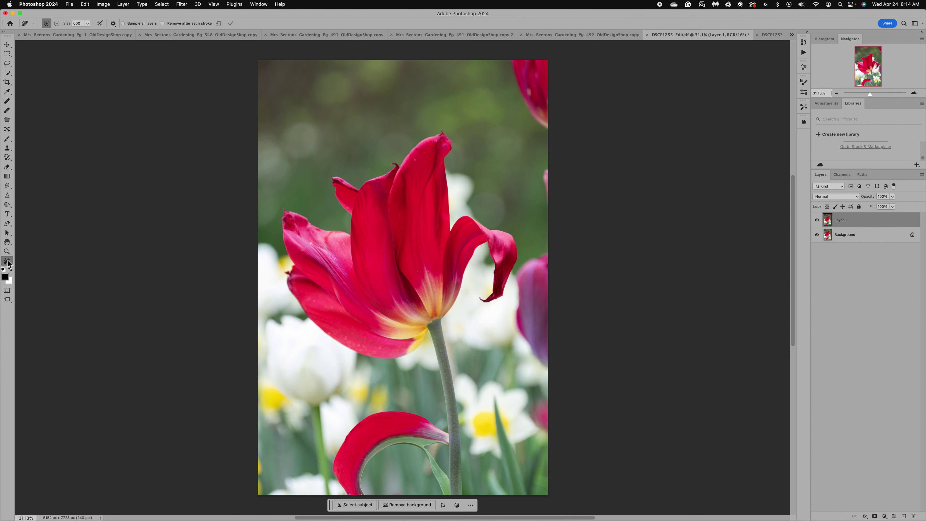
pyautogui.moveTo(535, 87)
pyautogui.mouseDown()
pyautogui.moveTo(515, 58)
pyautogui.moveTo(539, 123)
pyautogui.moveTo(544, 70)
pyautogui.moveTo(550, 220)
pyautogui.moveTo(551, 174)
pyautogui.moveTo(543, 262)
pyautogui.moveTo(524, 324)
pyautogui.moveTo(549, 364)
pyautogui.moveTo(563, 282)
pyautogui.moveTo(558, 319)
pyautogui.moveTo(552, 311)
pyautogui.moveTo(548, 320)
pyautogui.moveTo(556, 298)
pyautogui.moveTo(546, 431)
pyautogui.moveTo(565, 351)
pyautogui.mouseUp()
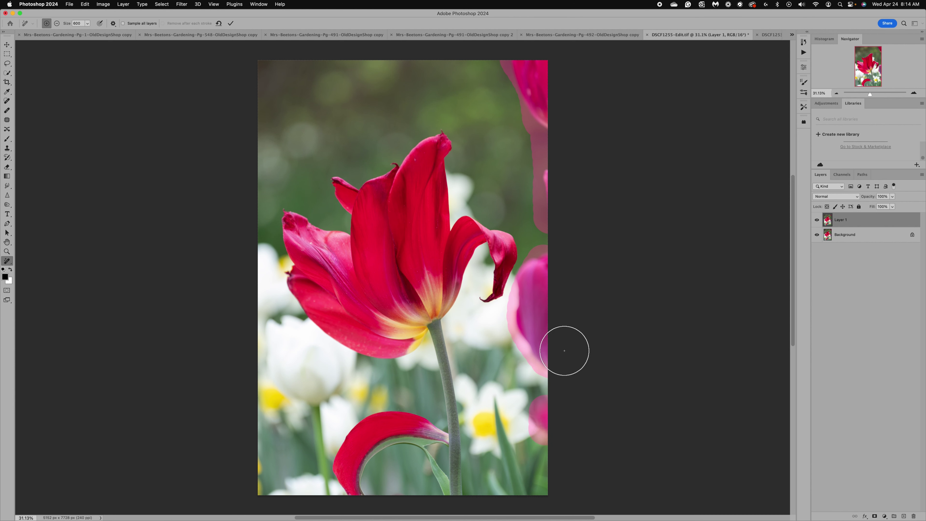
# - Remove the right-edge tulips, then the pink speck beside the curled petal with a smaller brush
pyautogui.click(232, 26)
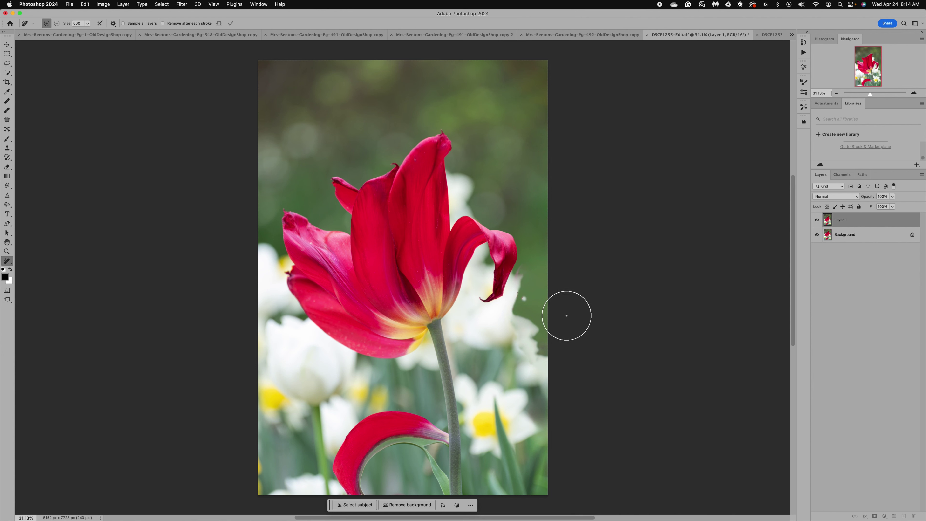
pyautogui.press('[')
pyautogui.press('[')
pyautogui.press('[')
pyautogui.press('[')
pyautogui.press('[')
pyautogui.press('[')
pyautogui.press('[')
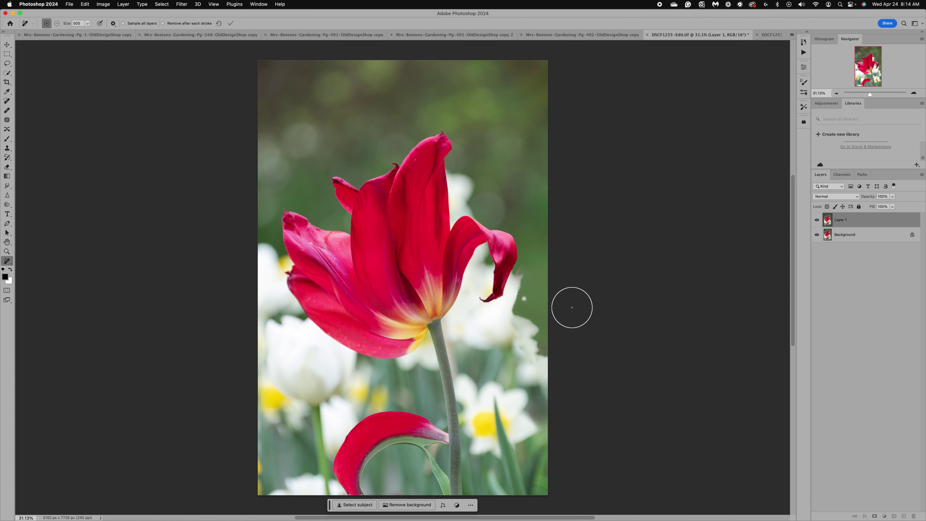
pyautogui.click(526, 300)
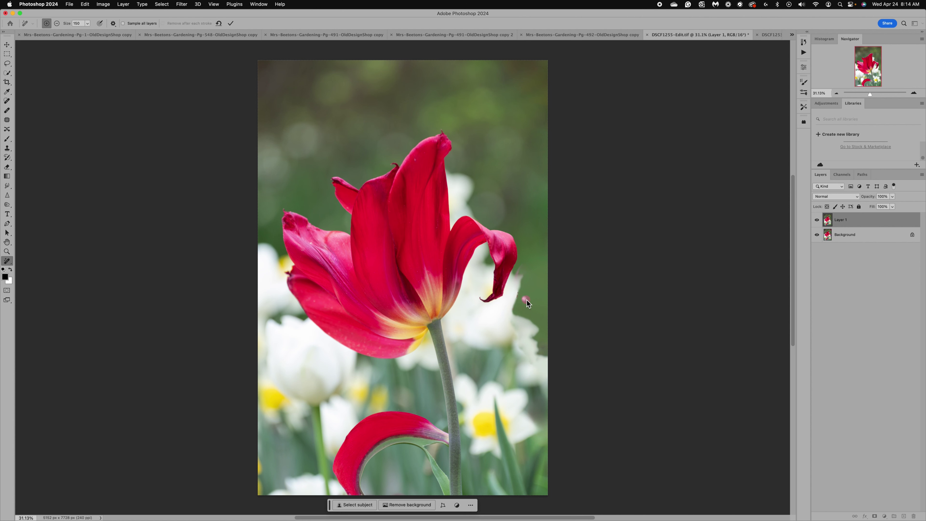
pyautogui.moveTo(525, 269); pyautogui.dragTo(518, 278)
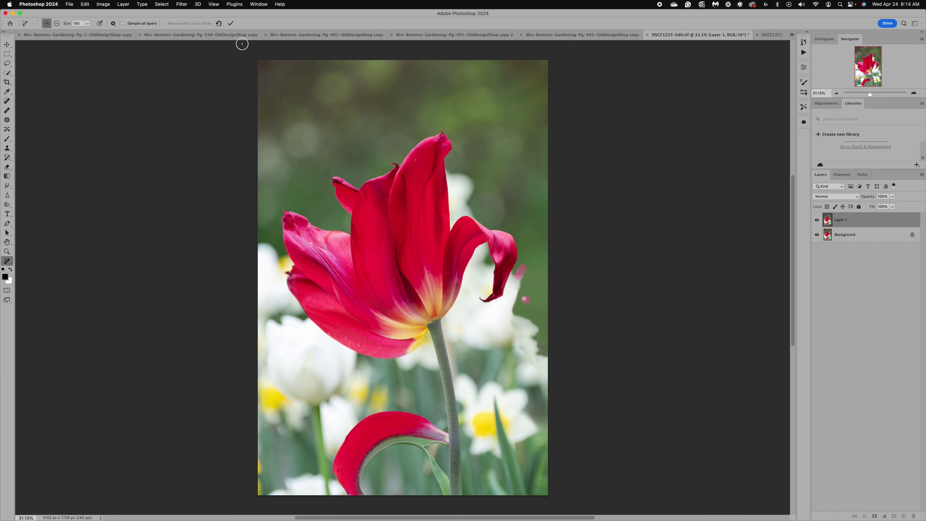
pyautogui.click(231, 23)
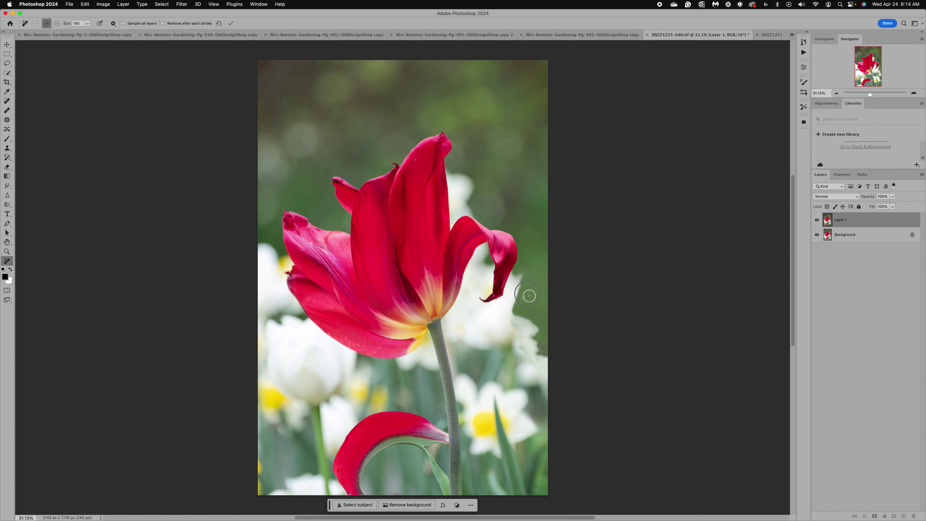
# - Remove the remaining spot right of the curled petal tip and shrink the brush further
pyautogui.moveTo(530, 294); pyautogui.dragTo(521, 305)
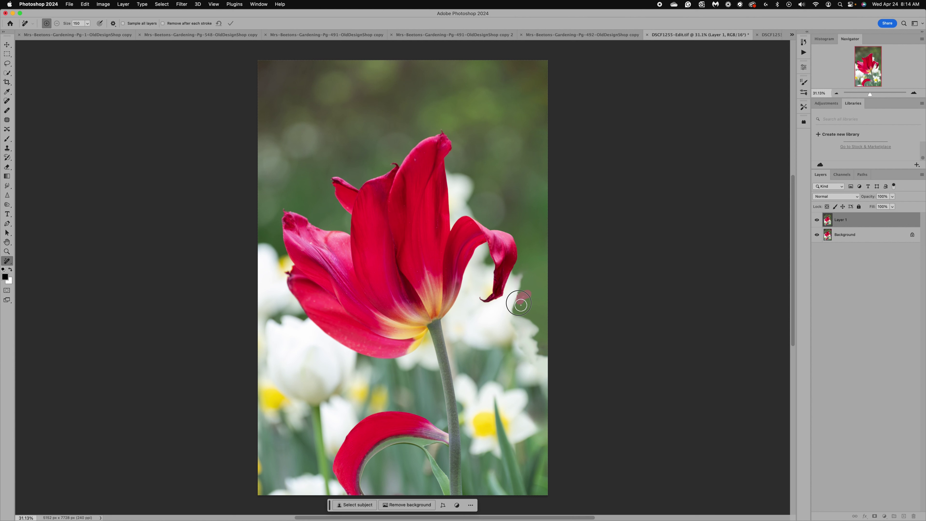
pyautogui.click(231, 24)
pyautogui.scroll(-2, 448, 287)
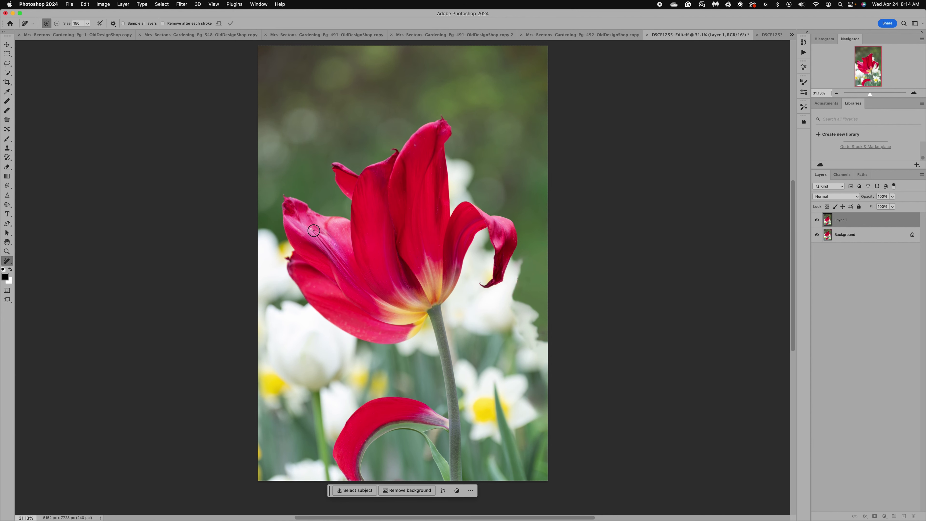
pyautogui.press('[')
pyautogui.press('[')
# - Remove a spot on the left petal and rename Layer 1 to 'remove'
pyautogui.click(311, 228)
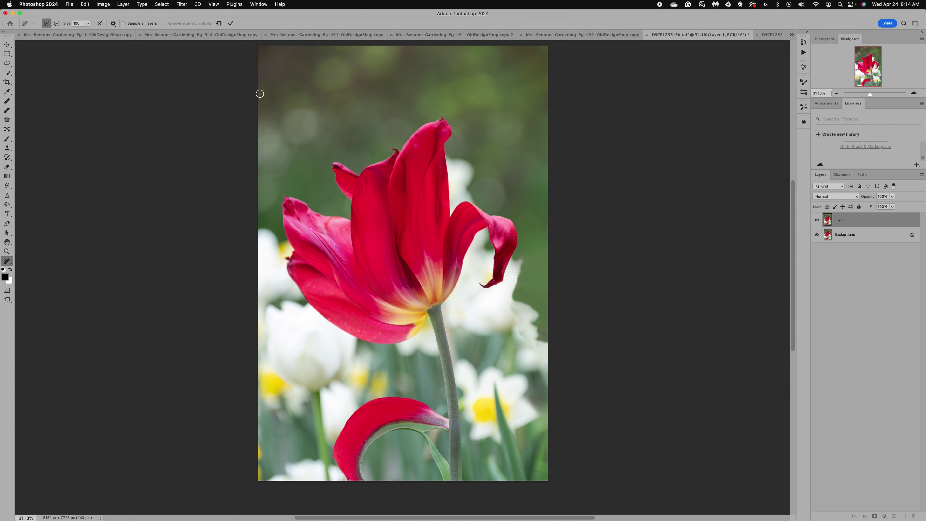
pyautogui.click(230, 23)
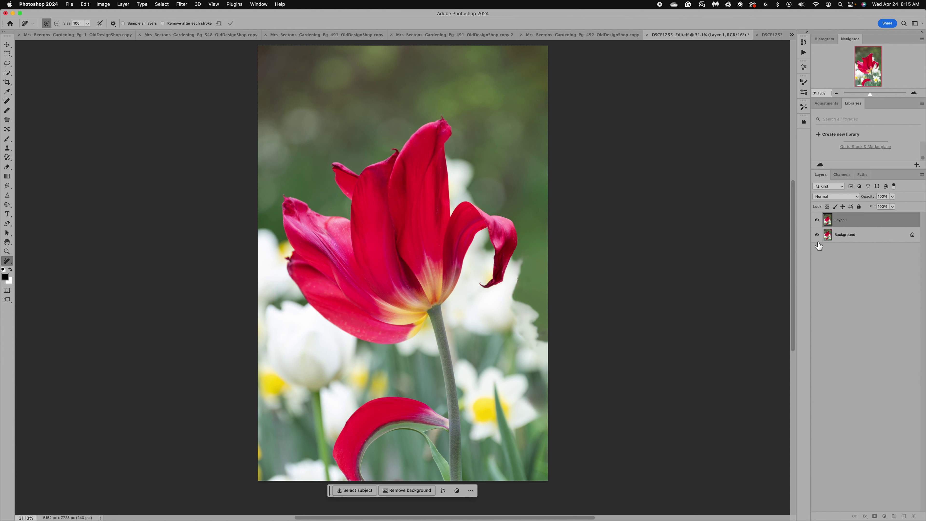
pyautogui.doubleClick(844, 220)
pyautogui.write('remove')
pyautogui.press('Return')
# - Duplicate the remove layer and name the copy 'curl'
pyautogui.press('super+j')
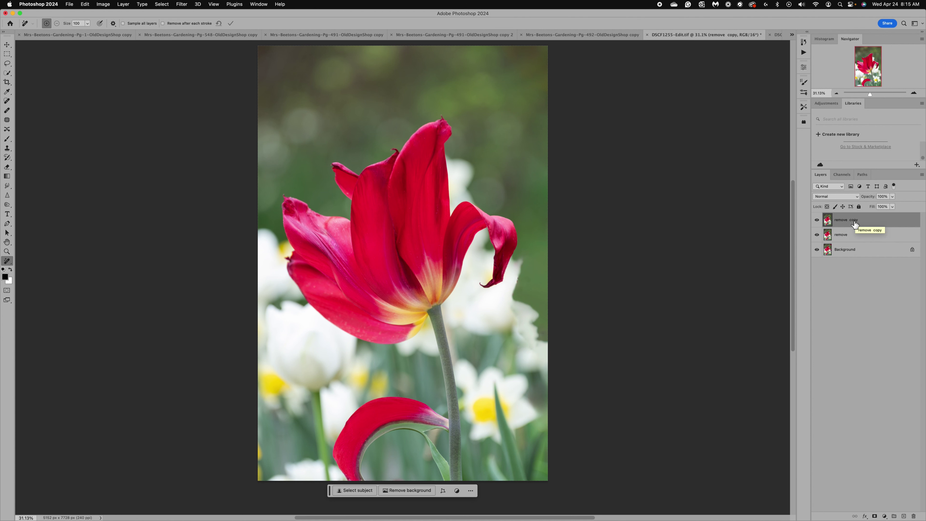
pyautogui.doubleClick(854, 221)
pyautogui.write('curl')
pyautogui.press('Return')
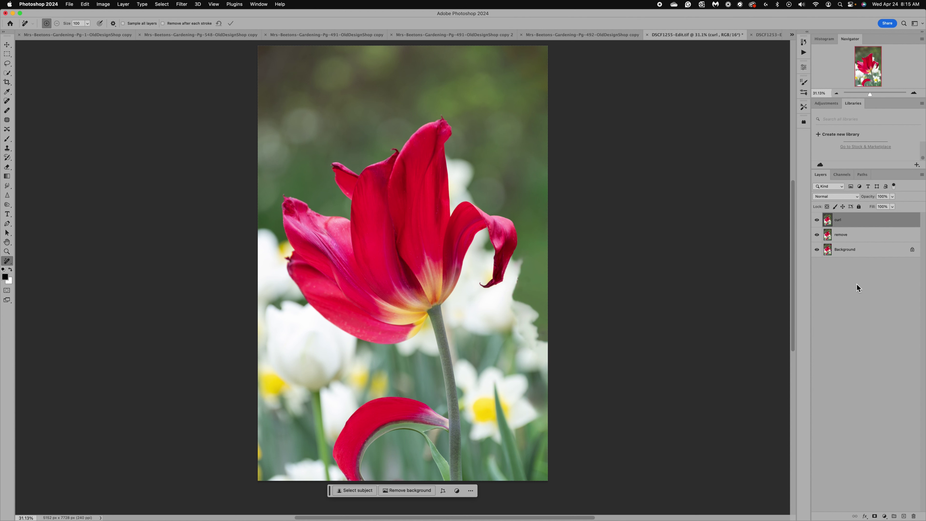
# - In Lightroom, display DSCF1253.RAF, the photo with extra tulips crowding the background
pyautogui.moveTo(631, 519)
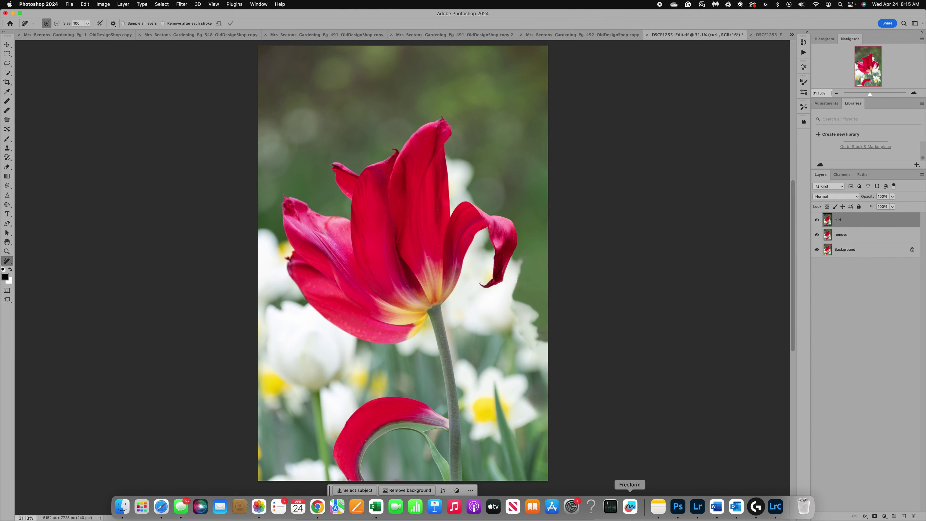
pyautogui.click(698, 508)
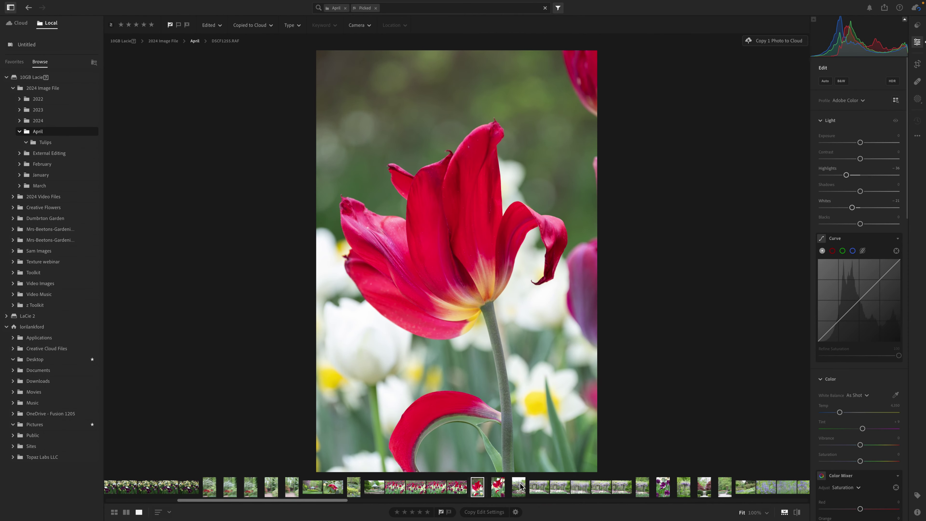
pyautogui.click(498, 486)
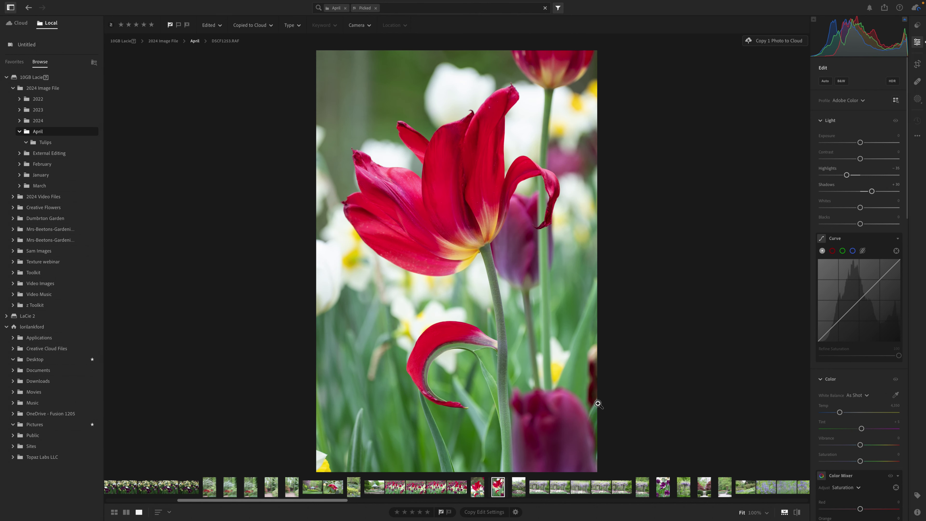
pyautogui.moveTo(691, 513)
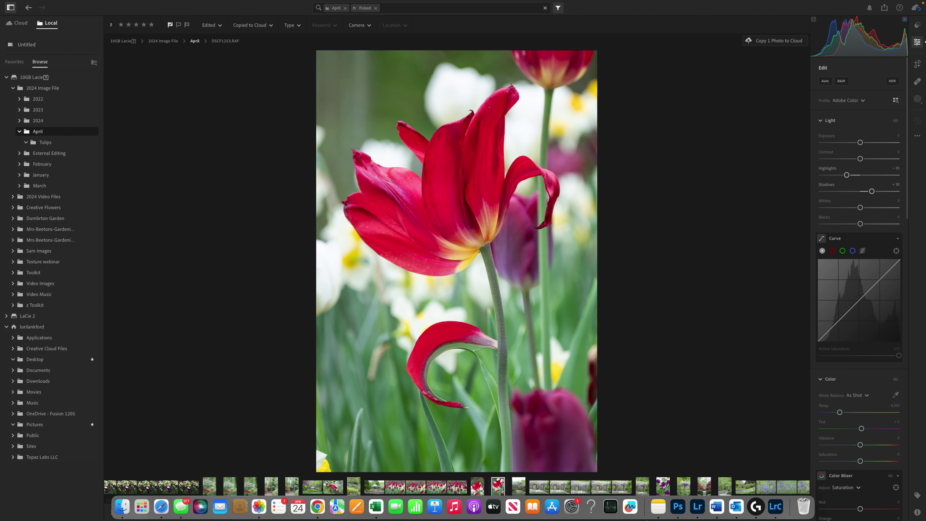
# - Back in Photoshop, choose the Crop tool with its Fill set to Generative Expand
pyautogui.click(680, 509)
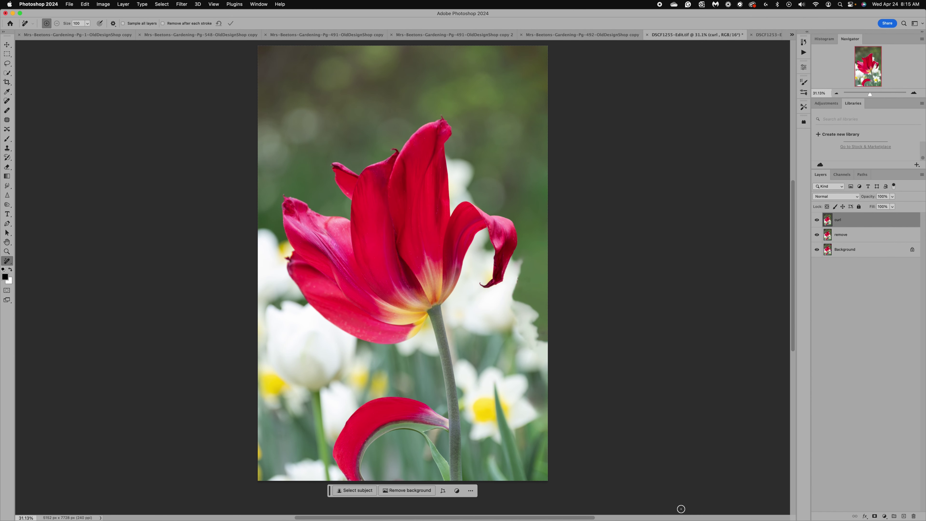
pyautogui.moveTo(330, 491); pyautogui.dragTo(92, 488)
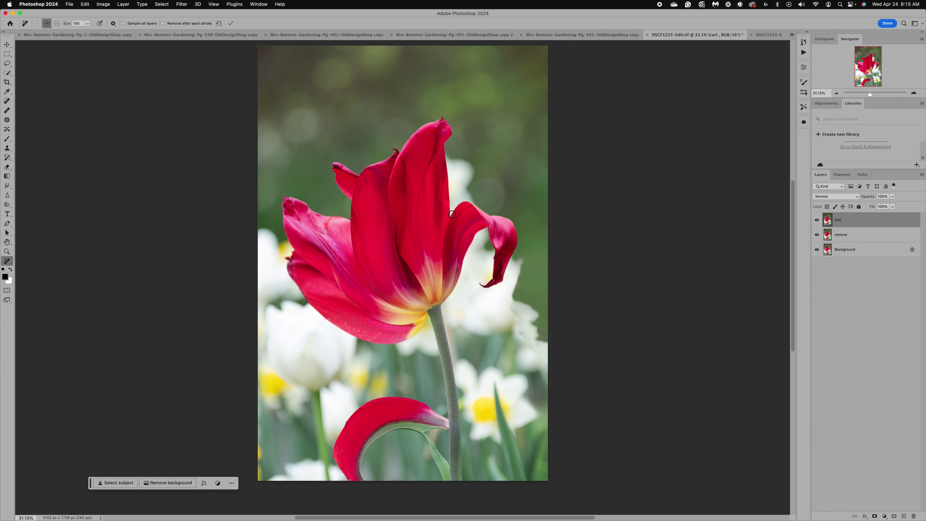
pyautogui.scroll(-2, 452, 214)
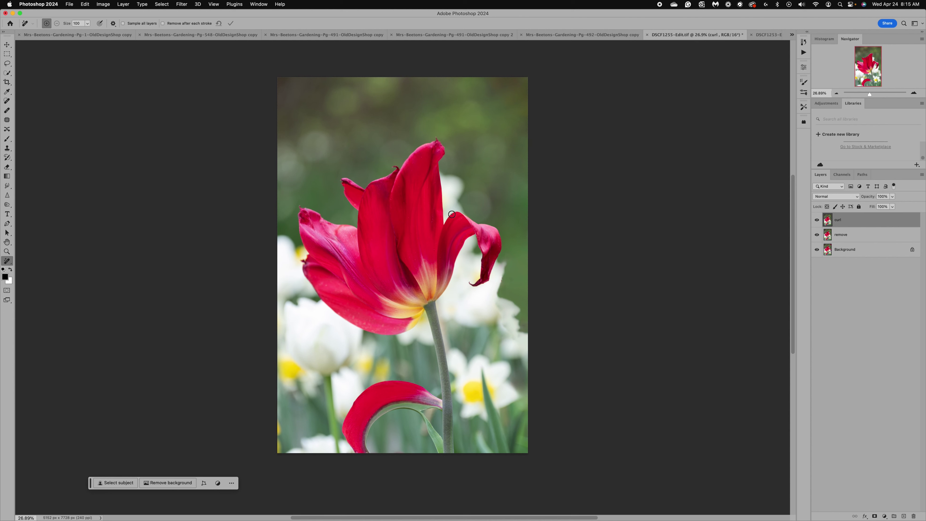
pyautogui.click(7, 85)
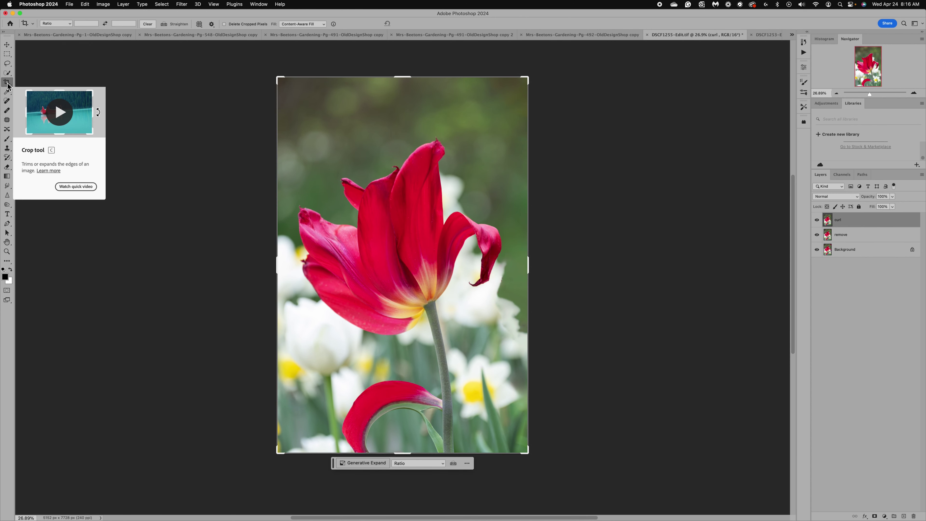
pyautogui.click(323, 24)
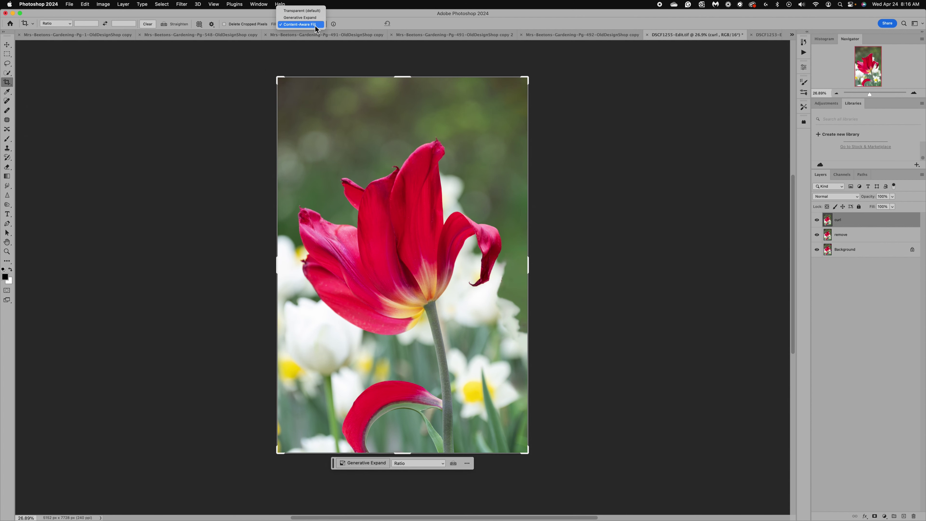
pyautogui.click(312, 18)
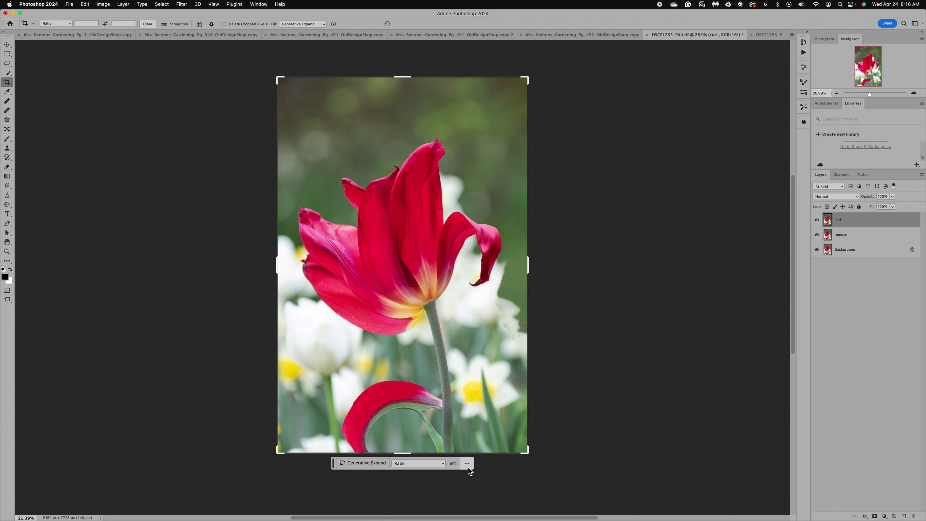
pyautogui.click(737, 216)
# - Extend the crop below the photo and generate new content for the added area
pyautogui.moveTo(336, 469); pyautogui.dragTo(570, 119)
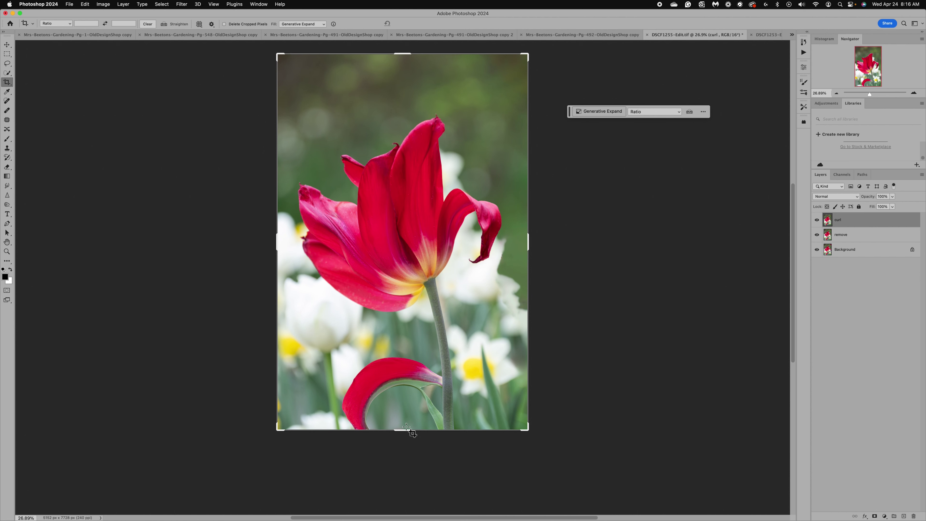
pyautogui.moveTo(405, 430); pyautogui.dragTo(403, 464)
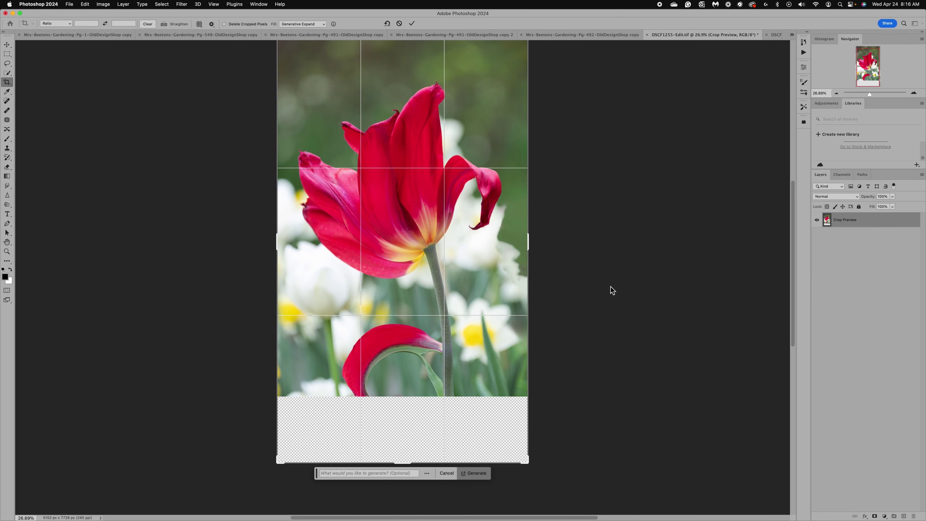
pyautogui.click(479, 477)
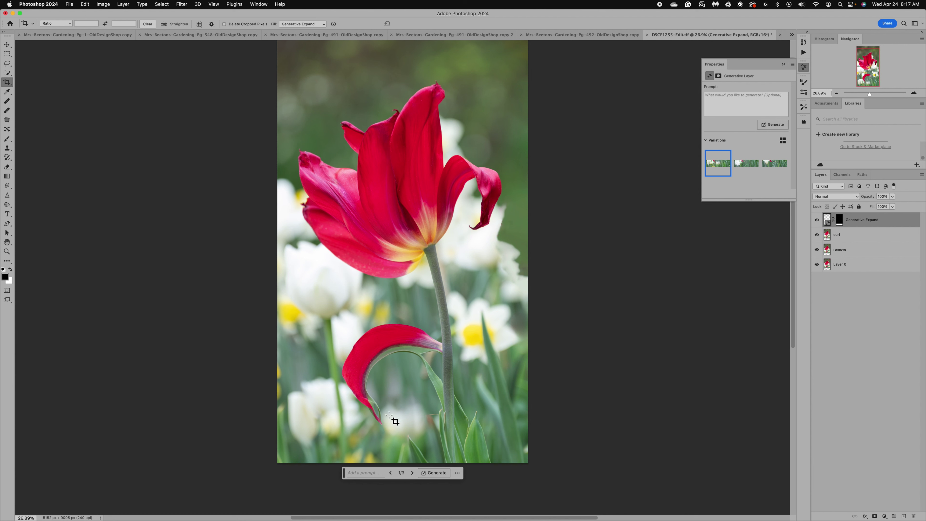
# - Compare the three generated variations, keep variation 2, and toggle the layer to check it
pyautogui.click(746, 166)
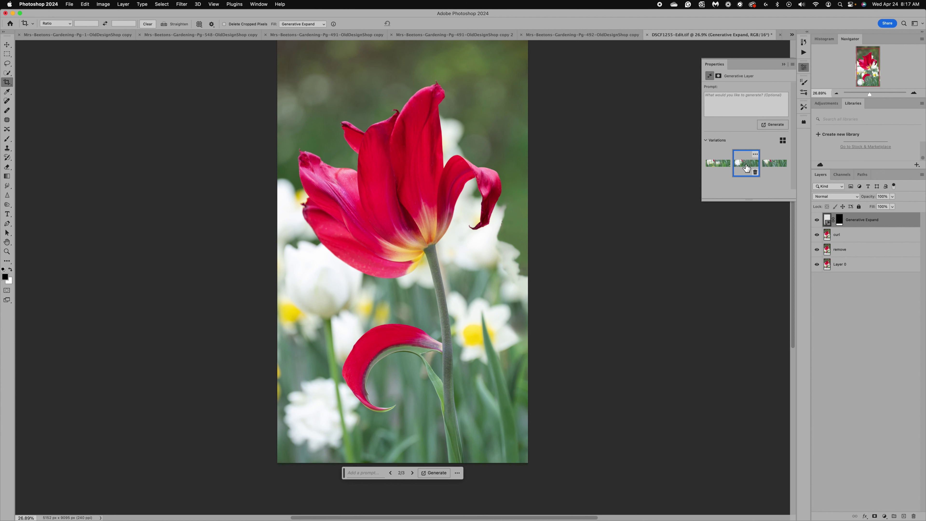
pyautogui.moveTo(768, 167)
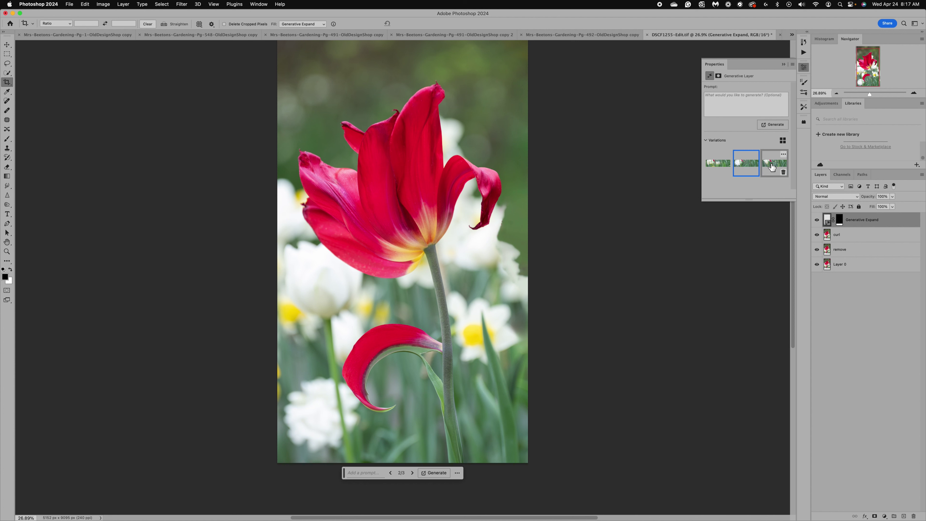
pyautogui.click(772, 166)
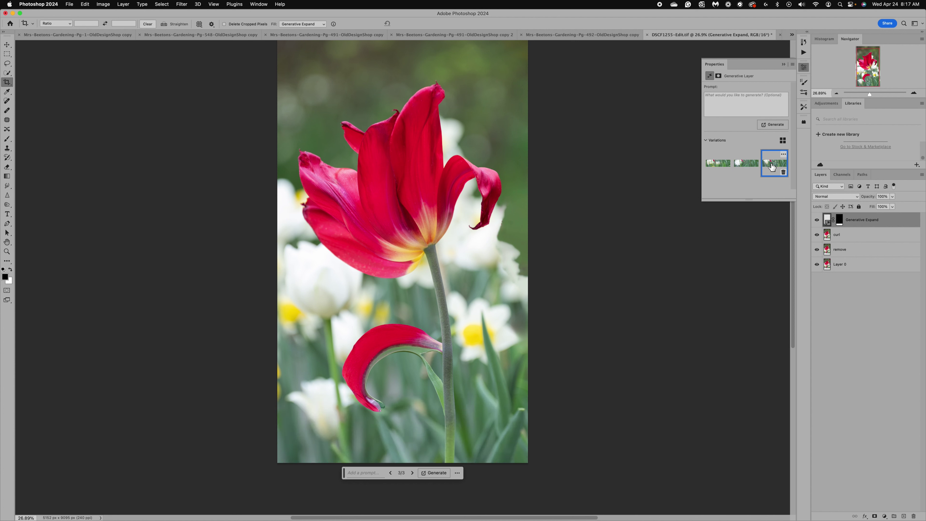
pyautogui.click(744, 167)
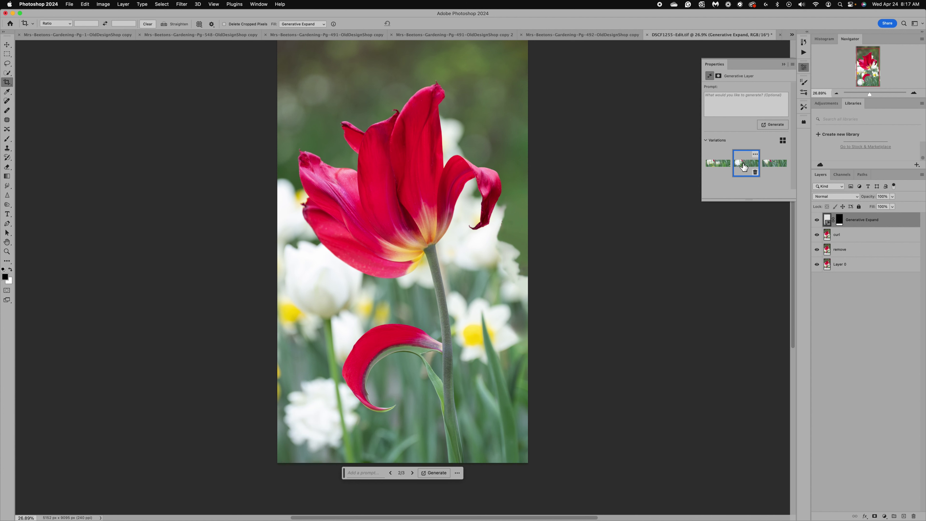
pyautogui.moveTo(722, 166)
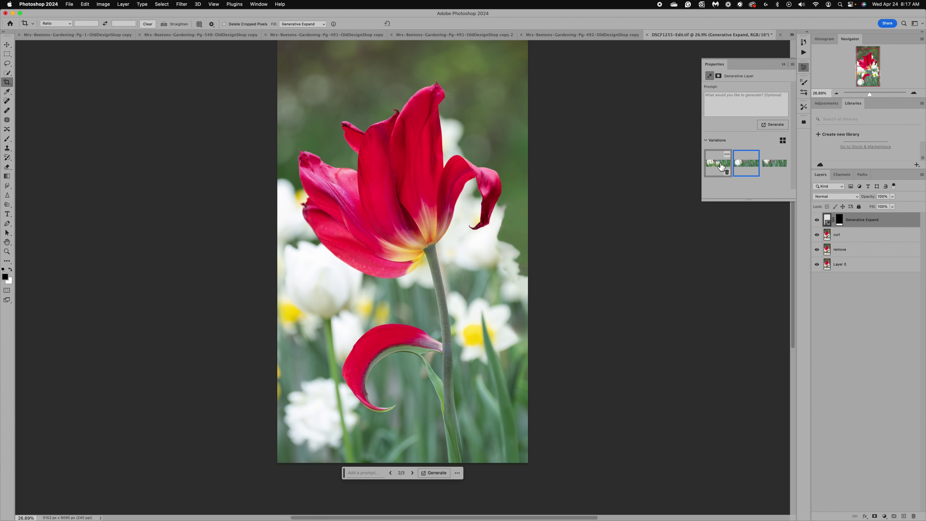
pyautogui.click(818, 220)
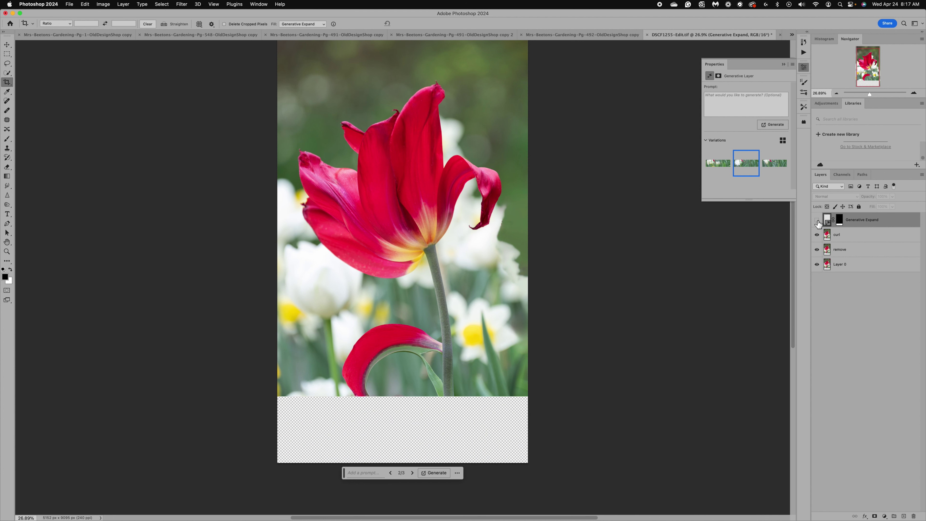
pyautogui.click(817, 220)
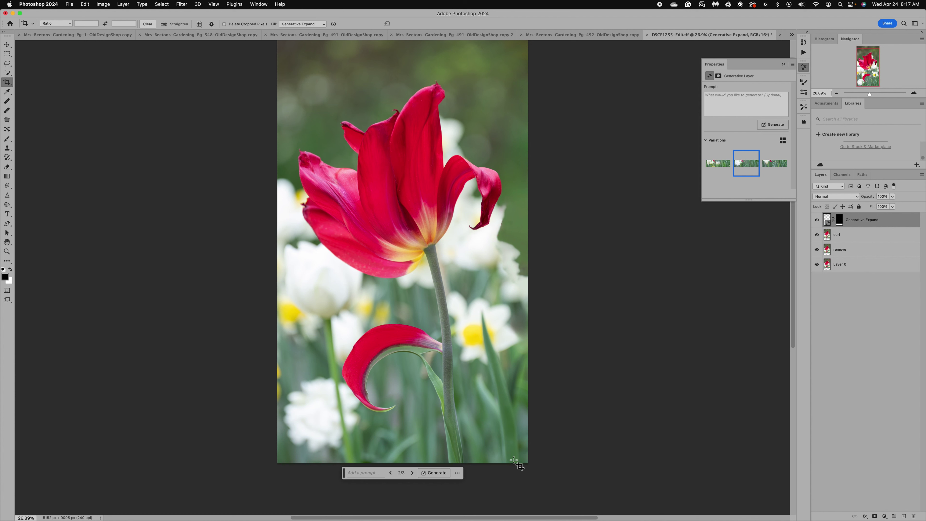
pyautogui.click(783, 65)
# - Zoom out slightly and switch over to Lightroom
pyautogui.scroll(-2, 471, 195)
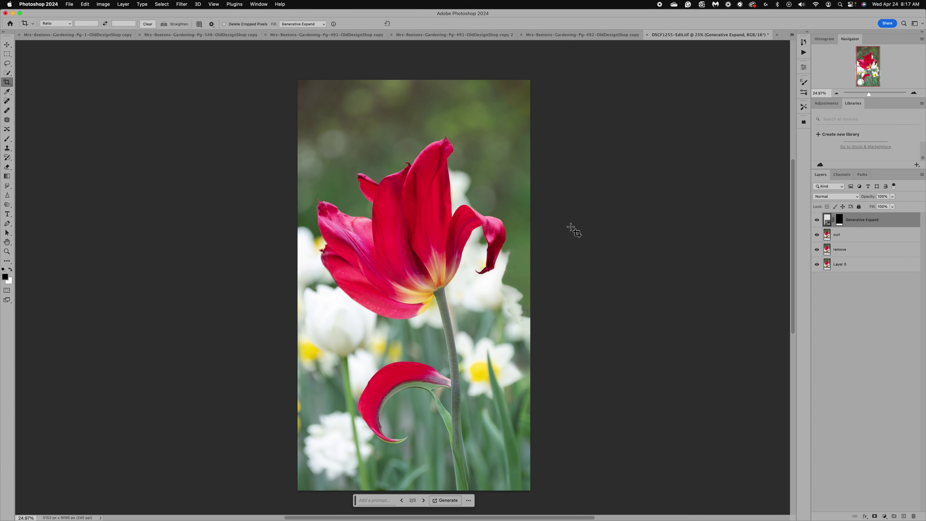
pyautogui.moveTo(703, 509)
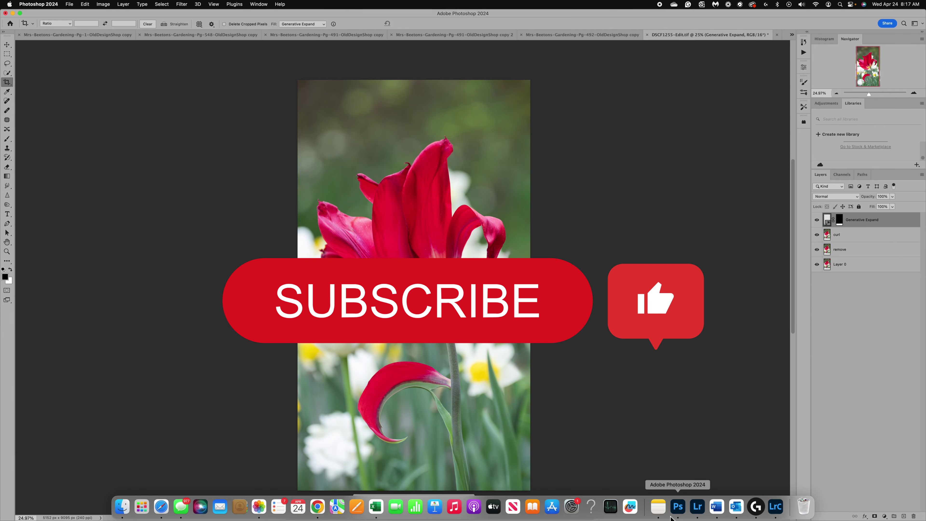
pyautogui.click(703, 509)
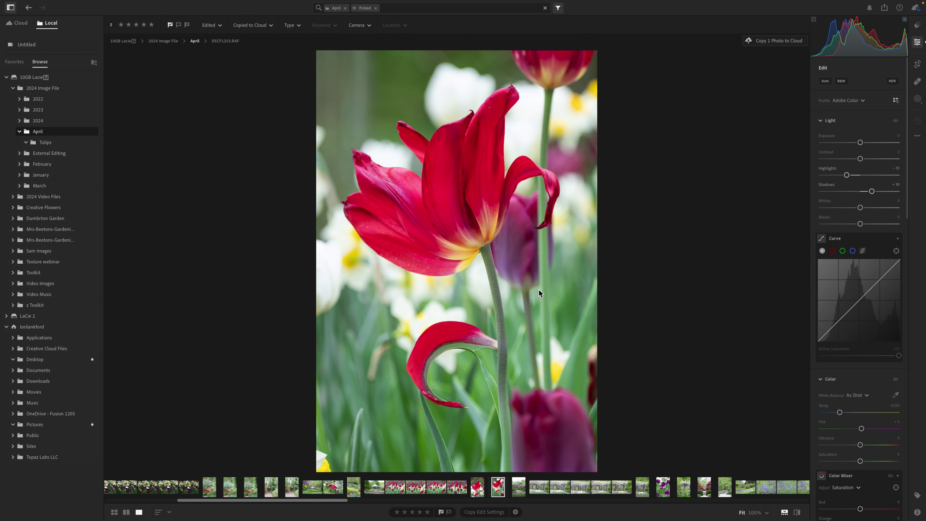
# - Open DSCF1253.RAF in Photoshop using Lightroom's Edit in Photoshop command
pyautogui.click(478, 491)
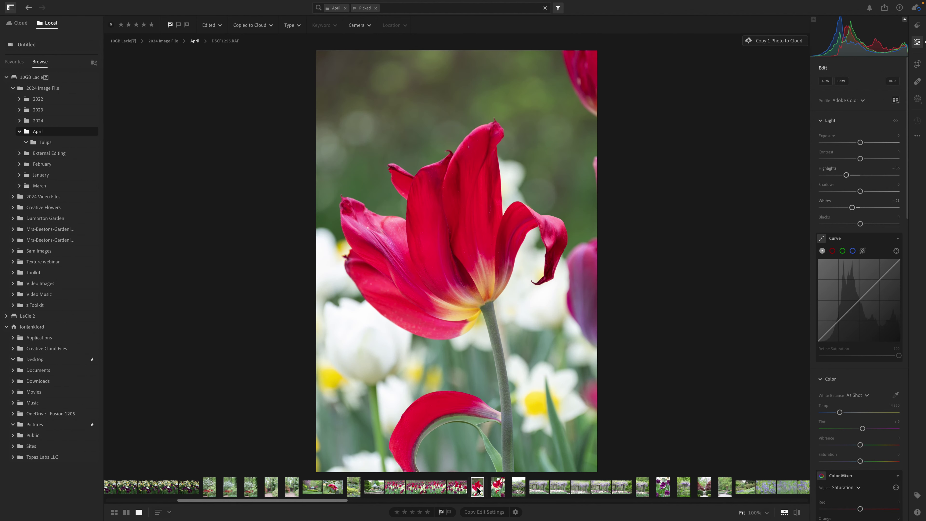
pyautogui.click(499, 490)
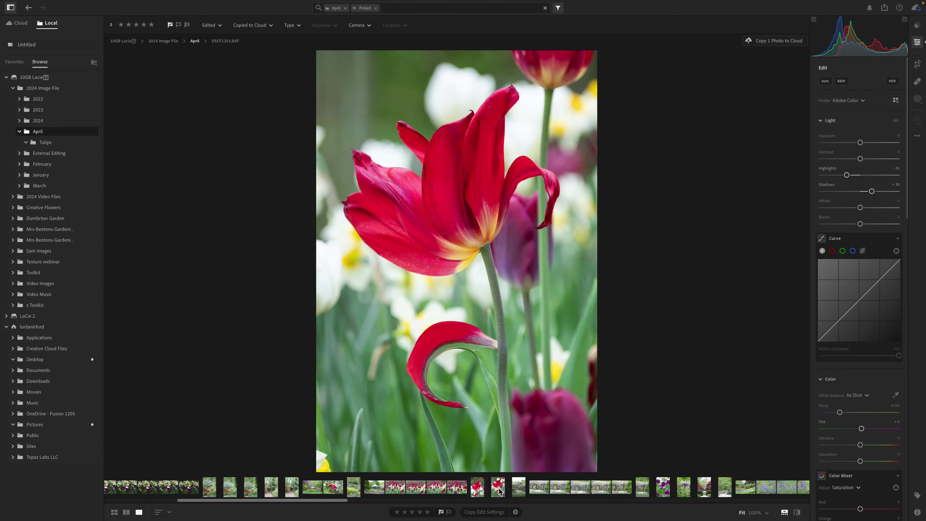
pyautogui.rightClick(533, 299)
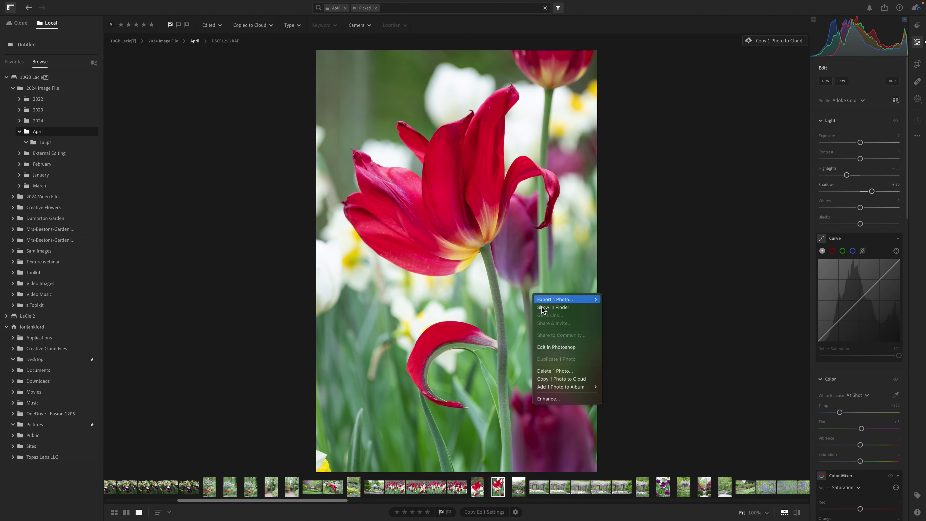
pyautogui.click(557, 347)
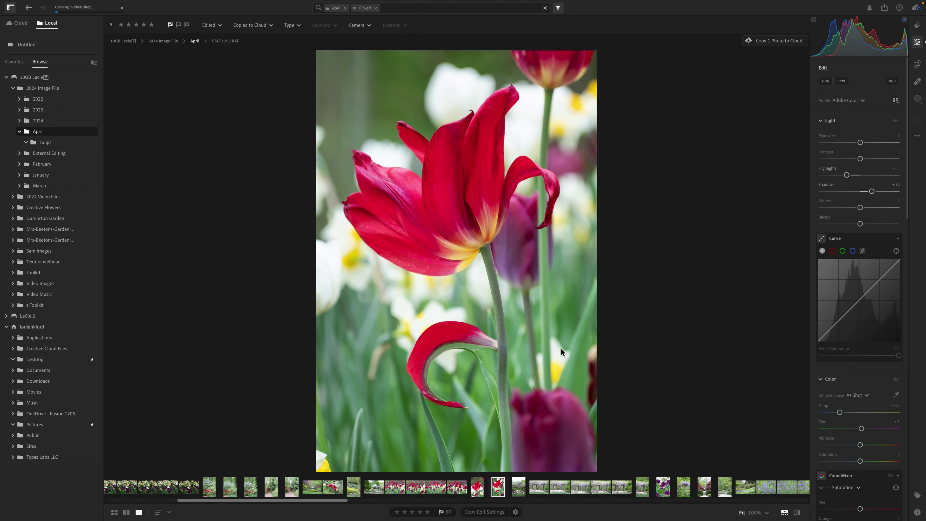
pyautogui.click(679, 509)
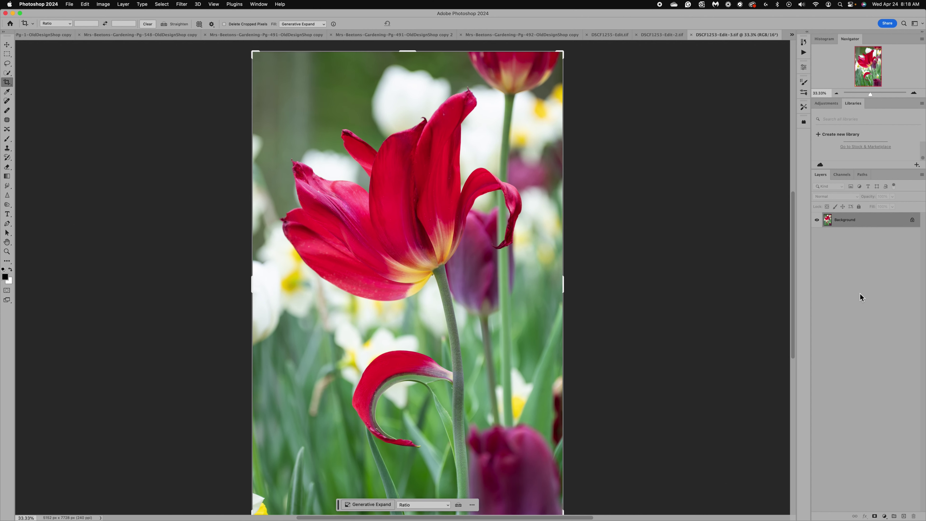
# - Duplicate the DSCF1253 photo onto Layer 1 and auto-select the red tulip with Select subject
pyautogui.press('super+j')
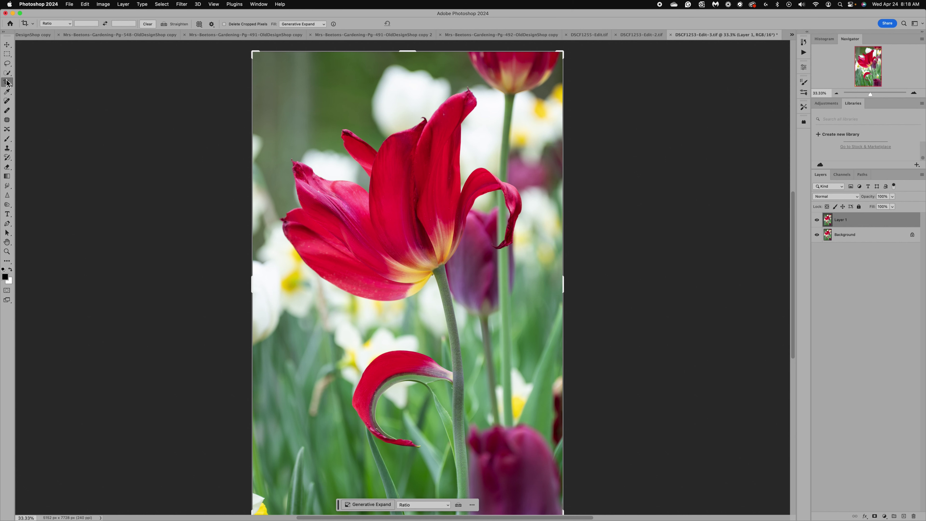
pyautogui.click(7, 140)
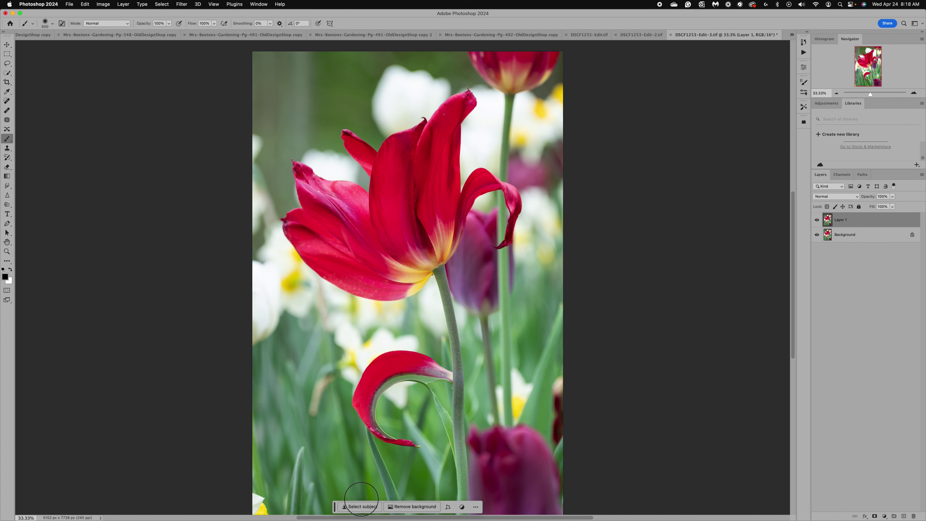
pyautogui.click(161, 4)
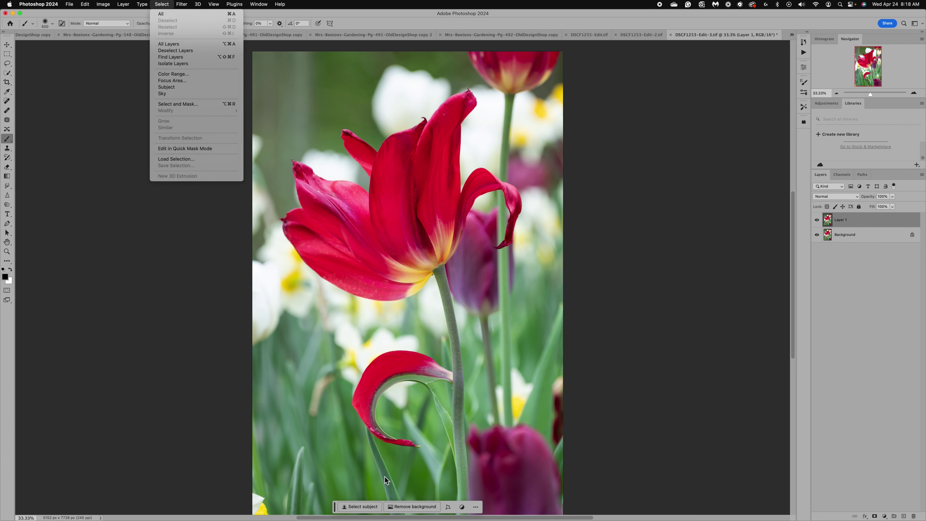
pyautogui.click(210, 445)
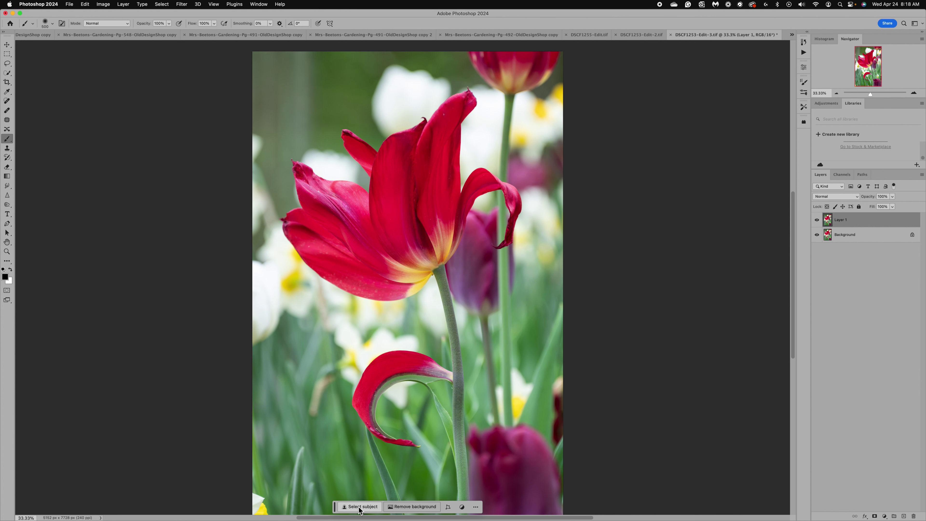
pyautogui.click(359, 508)
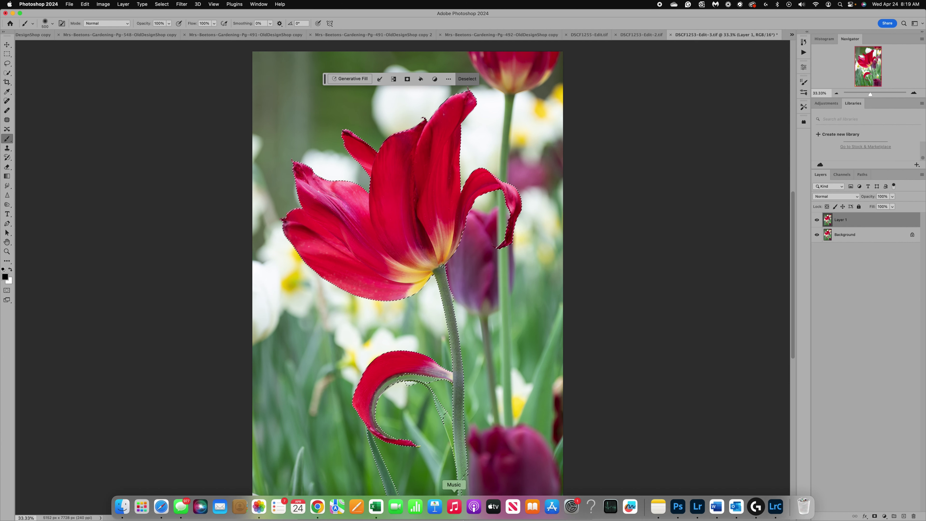
# - Subtract the white area in the petal's hook with Quick Selection, then invert the selection
pyautogui.click(8, 74)
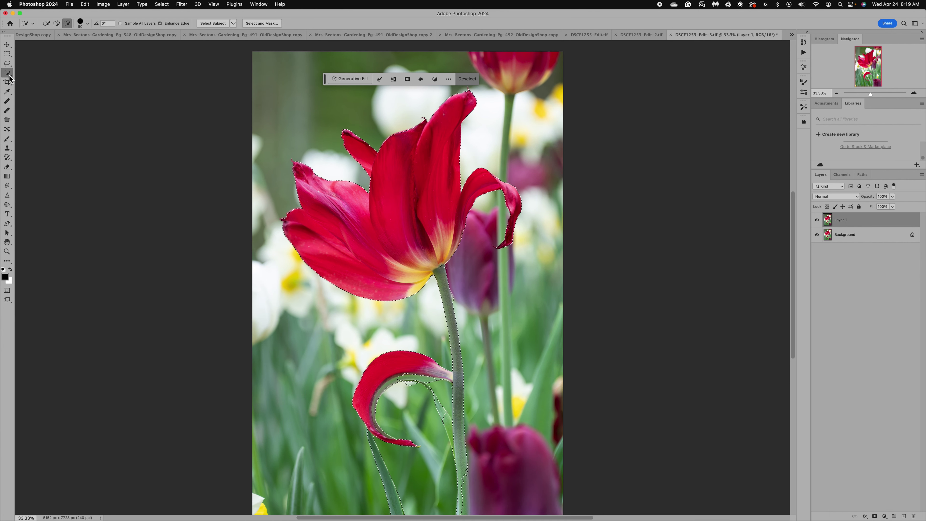
pyautogui.click(57, 23)
pyautogui.press('alt')
pyautogui.moveTo(403, 389); pyautogui.dragTo(404, 409)
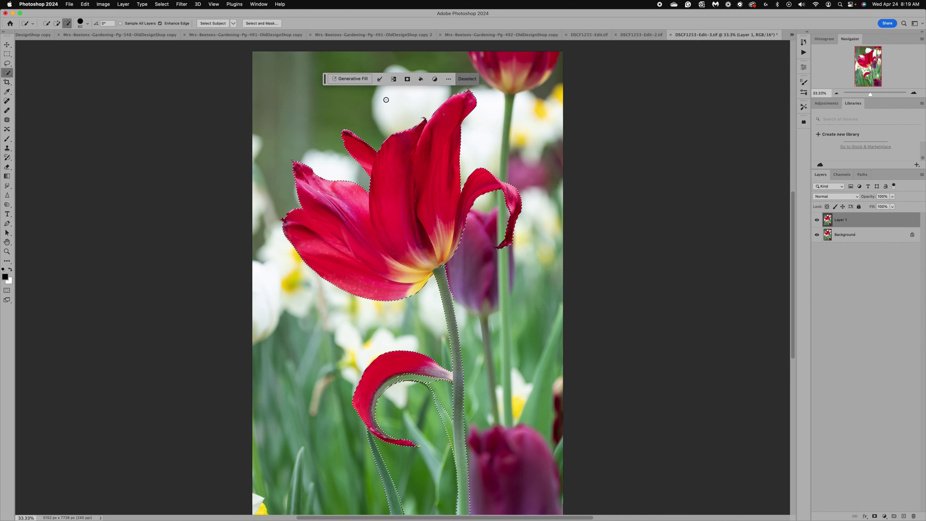
pyautogui.click(394, 79)
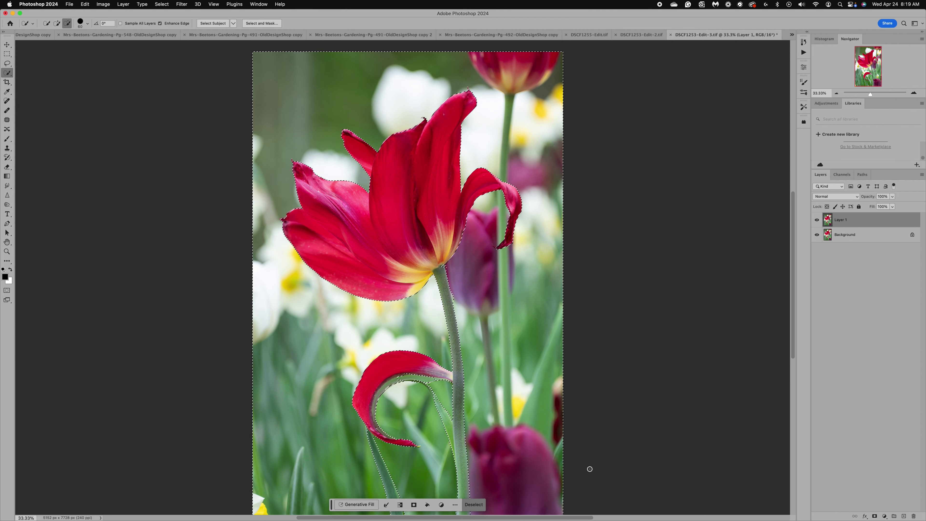
# - With the Remove tool at brush size 500, paint over the top tulip
pyautogui.click(7, 261)
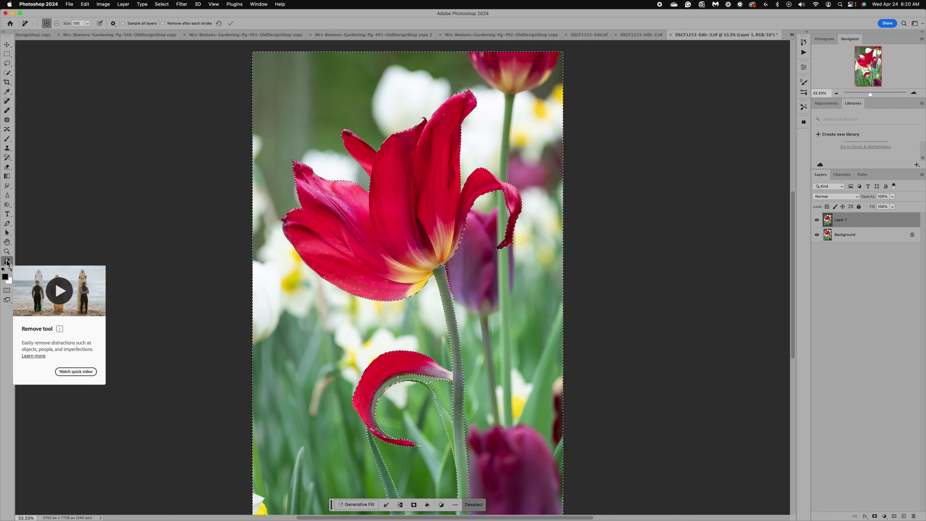
pyautogui.press(']')
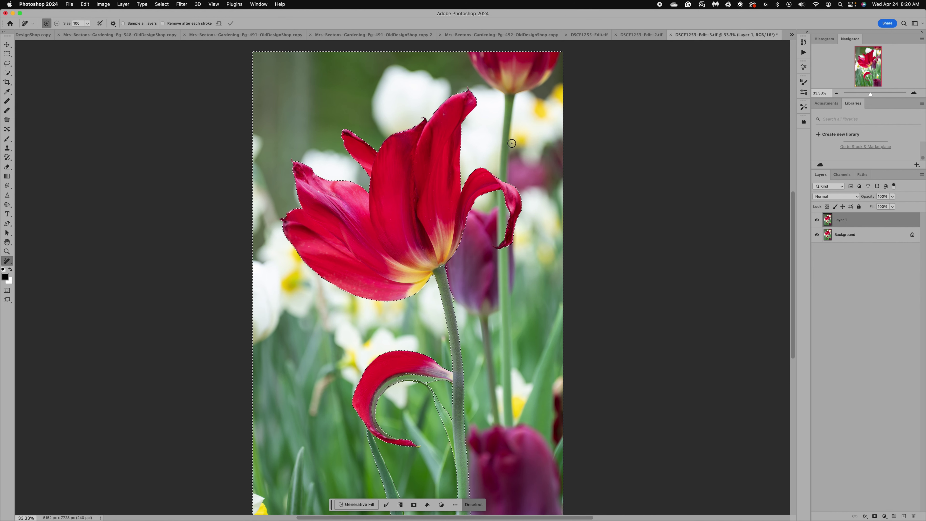
pyautogui.press(']')
pyautogui.press(']')
pyautogui.press(']')
pyautogui.press(']')
pyautogui.press(']')
pyautogui.press(']')
pyautogui.press(']')
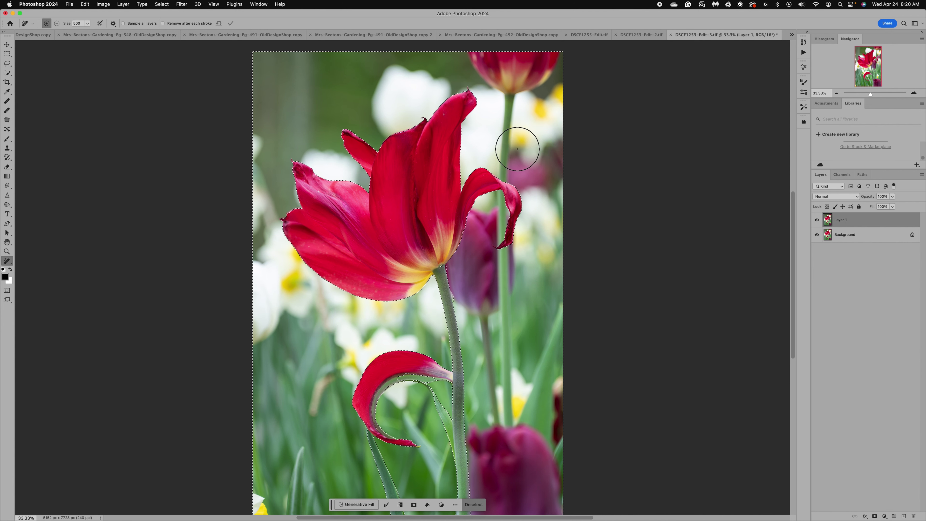
pyautogui.moveTo(504, 74)
pyautogui.mouseDown()
pyautogui.moveTo(519, 89)
pyautogui.moveTo(550, 71)
pyautogui.moveTo(522, 95)
pyautogui.moveTo(533, 58)
pyautogui.mouseUp()
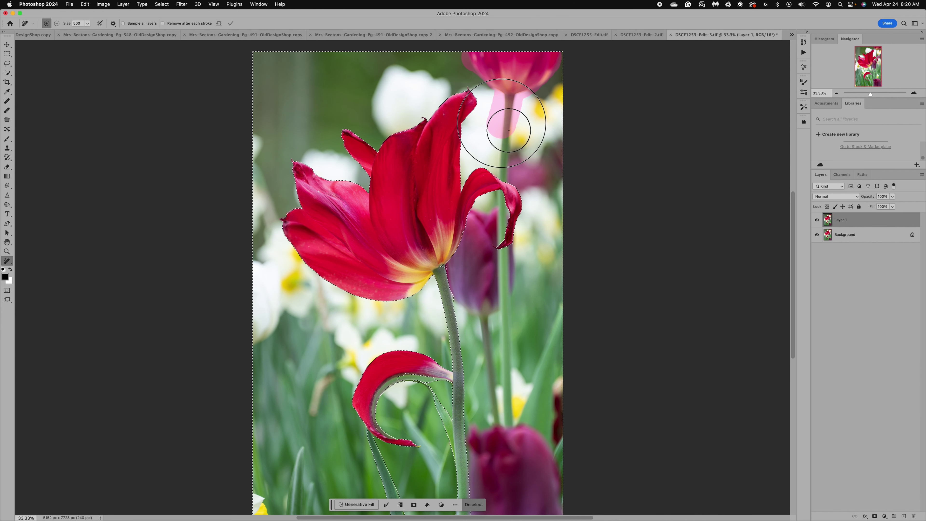
# - Mark the purple tulip, its stem at size 175, the bottom dark tulip and right-edge patch
pyautogui.moveTo(507, 190); pyautogui.dragTo(497, 251)
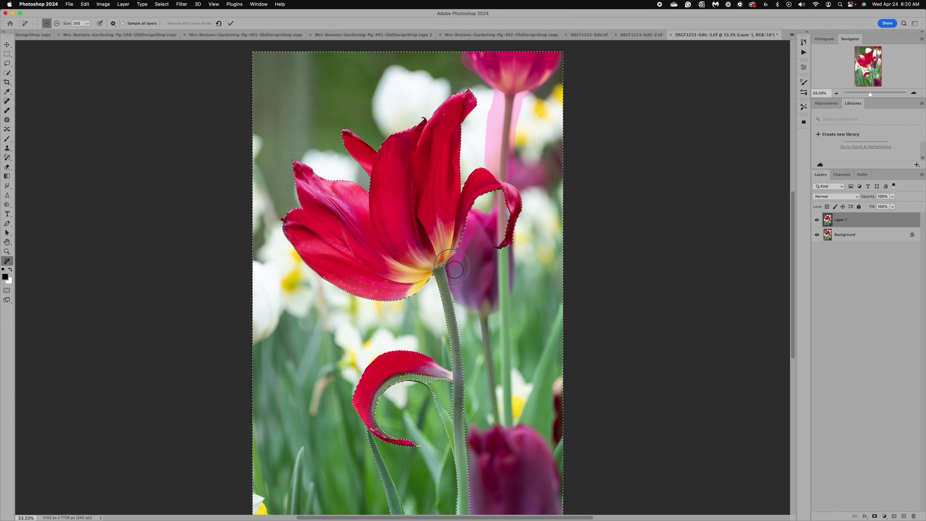
pyautogui.moveTo(492, 322)
pyautogui.mouseDown()
pyautogui.moveTo(512, 299)
pyautogui.moveTo(514, 268)
pyautogui.mouseUp()
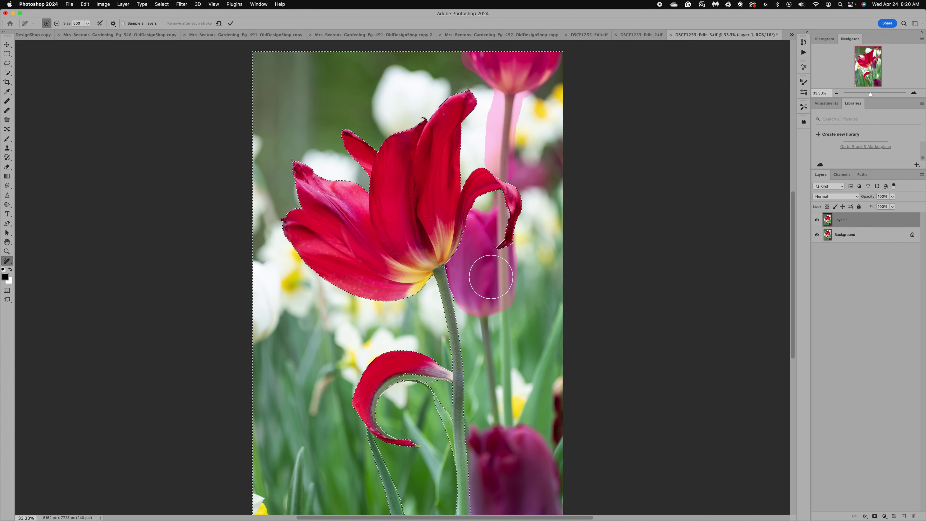
pyautogui.press('[')
pyautogui.press('[')
pyautogui.press('[')
pyautogui.press('[')
pyautogui.press('[')
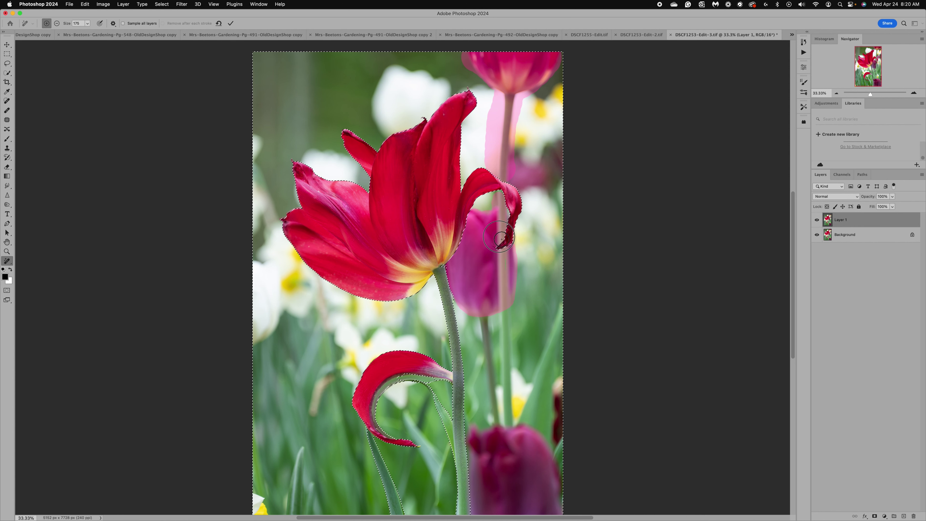
pyautogui.moveTo(505, 262); pyautogui.dragTo(512, 424)
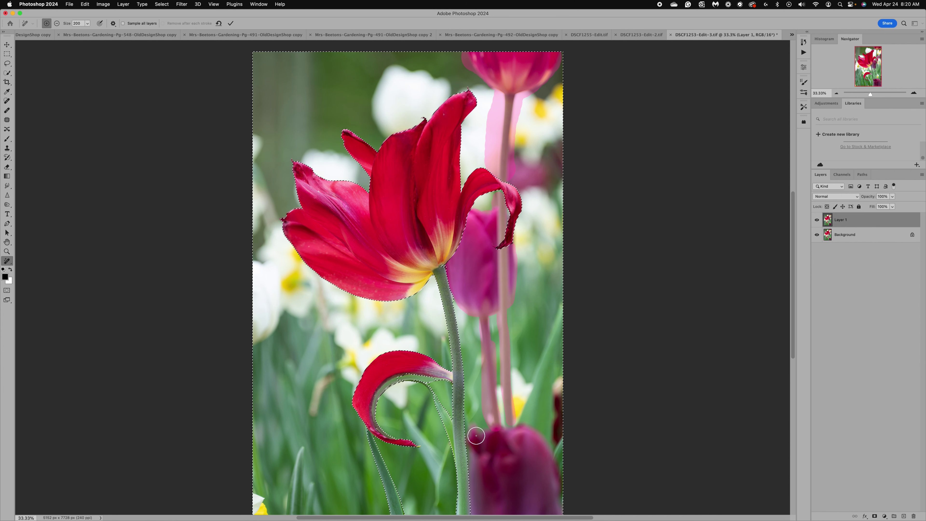
pyautogui.moveTo(485, 449)
pyautogui.mouseDown()
pyautogui.moveTo(486, 441)
pyautogui.moveTo(517, 438)
pyautogui.moveTo(532, 446)
pyautogui.moveTo(505, 482)
pyautogui.mouseUp()
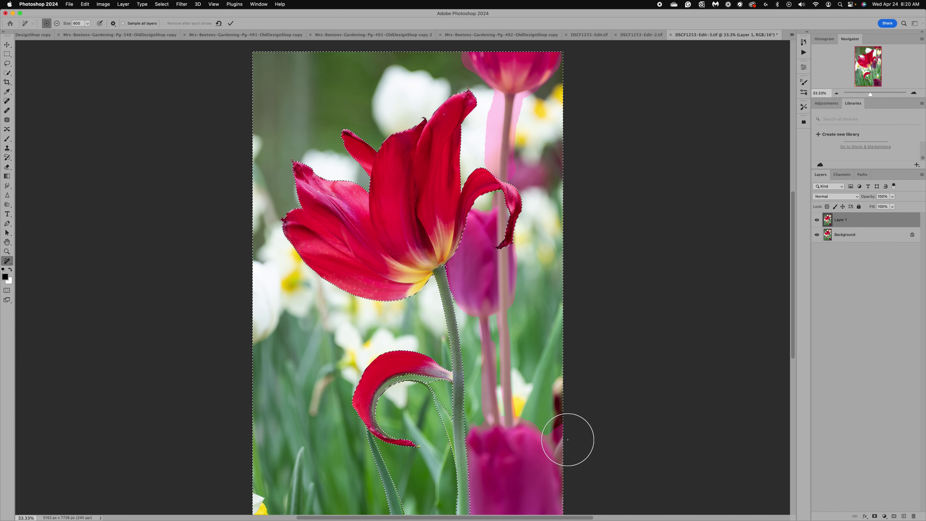
pyautogui.moveTo(568, 440)
pyautogui.mouseDown()
pyautogui.moveTo(558, 387)
pyautogui.moveTo(558, 502)
pyautogui.mouseUp()
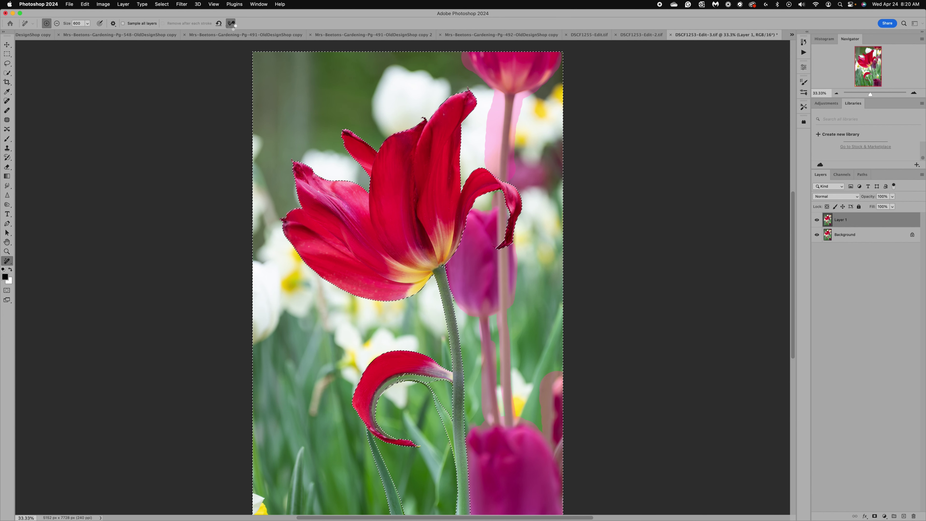
# - Apply the tulip removal, then mark leftover traces along the top edge and beside the stem
pyautogui.click(232, 23)
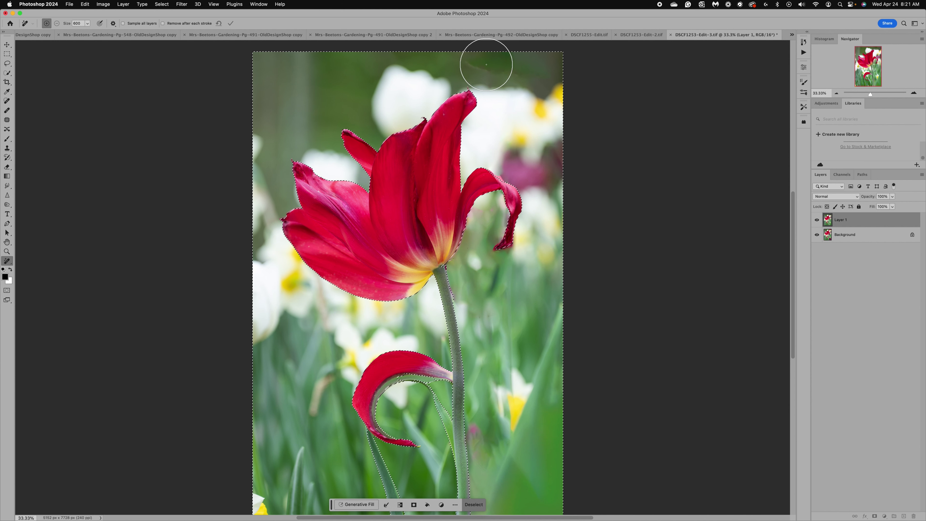
pyautogui.moveTo(470, 64); pyautogui.dragTo(532, 66)
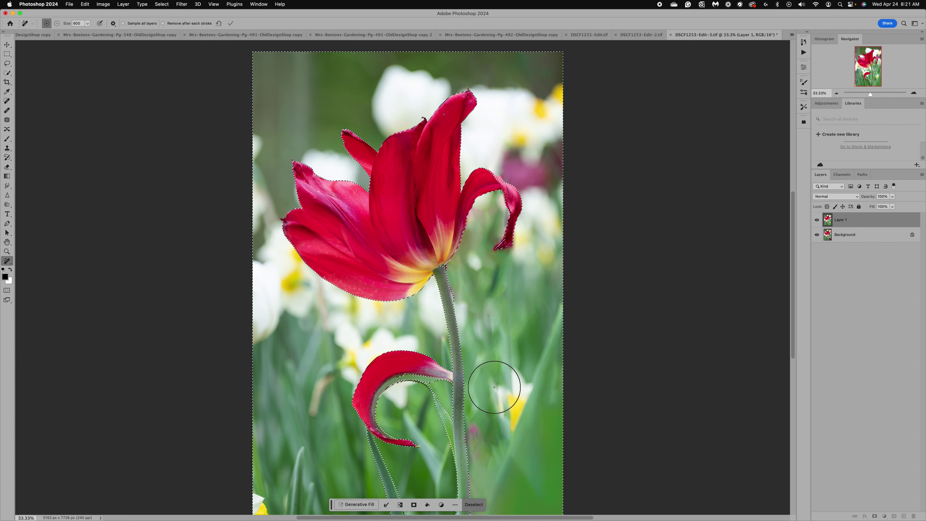
pyautogui.moveTo(498, 336); pyautogui.dragTo(502, 311)
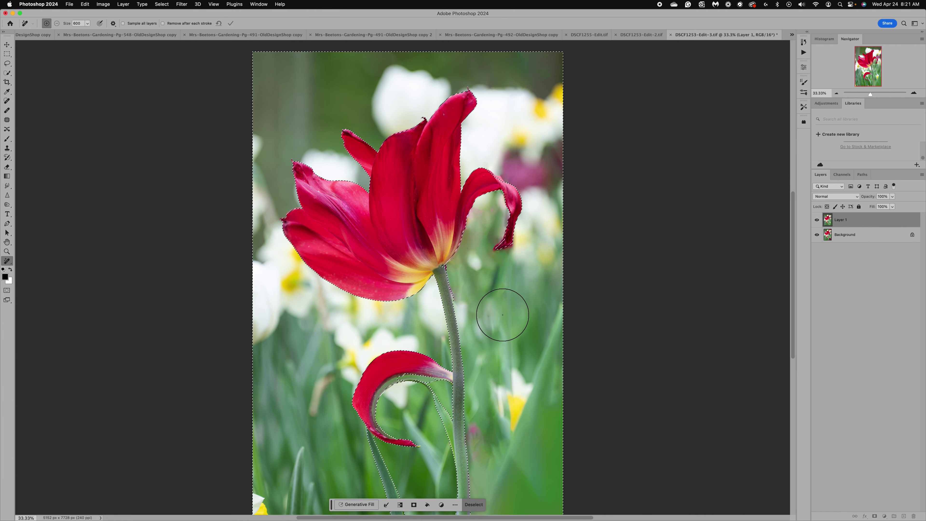
pyautogui.moveTo(507, 388); pyautogui.dragTo(507, 414)
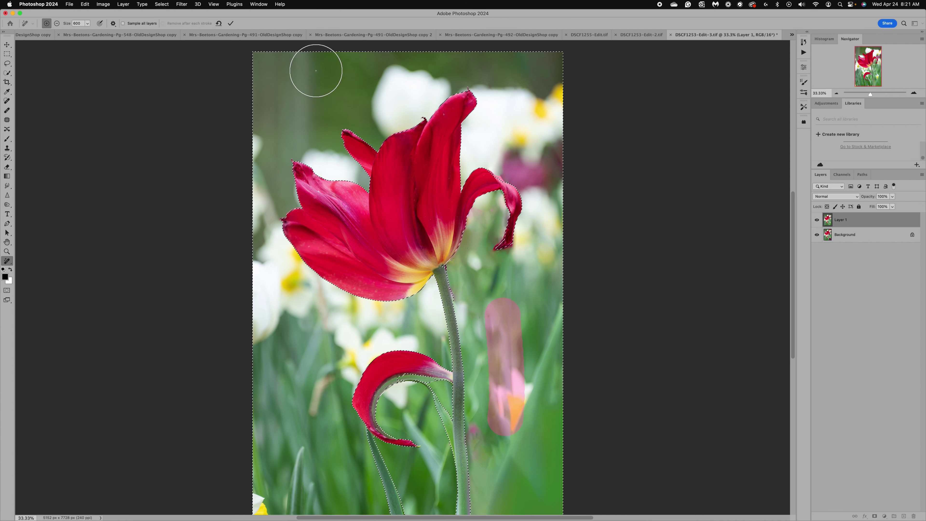
# - Remove the marked leftovers and the remaining bits near the lower stem
pyautogui.click(232, 23)
pyautogui.click(231, 24)
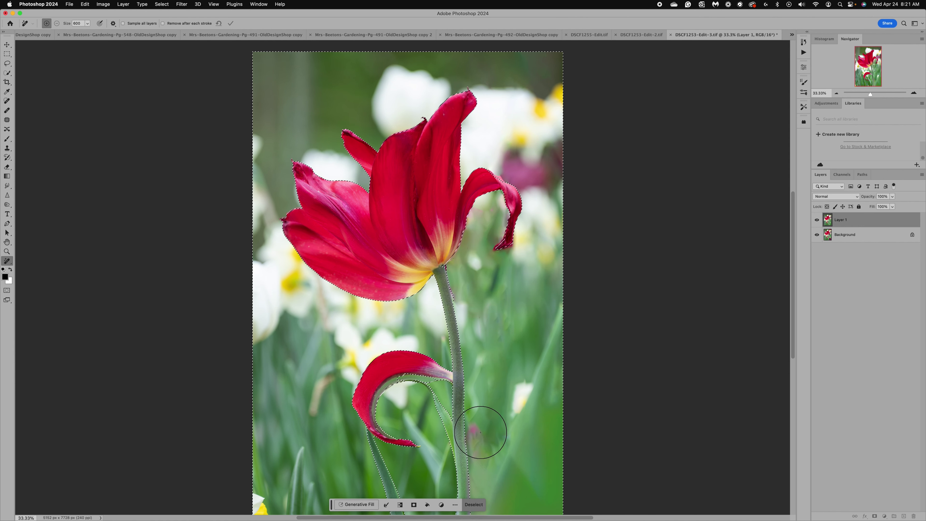
pyautogui.moveTo(481, 432)
pyautogui.mouseDown()
pyautogui.moveTo(494, 477)
pyautogui.moveTo(495, 445)
pyautogui.moveTo(481, 502)
pyautogui.mouseUp()
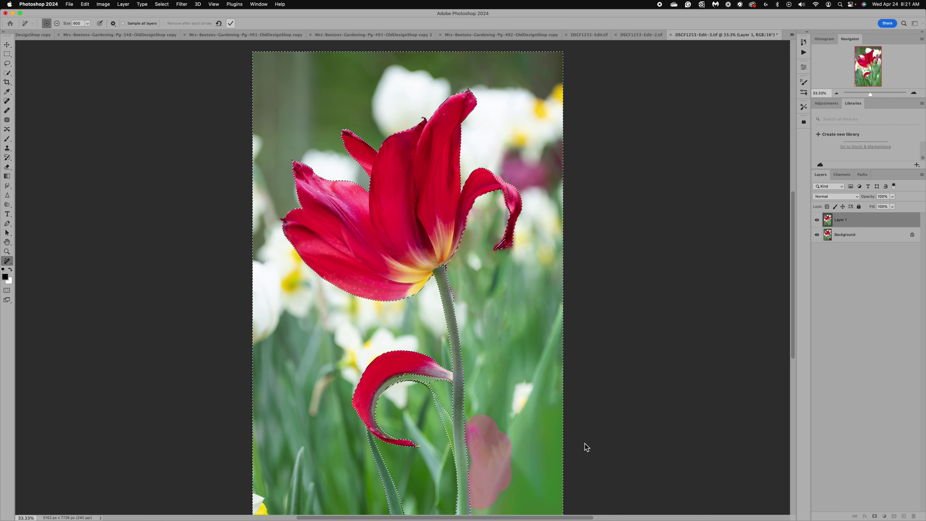
pyautogui.press('Return')
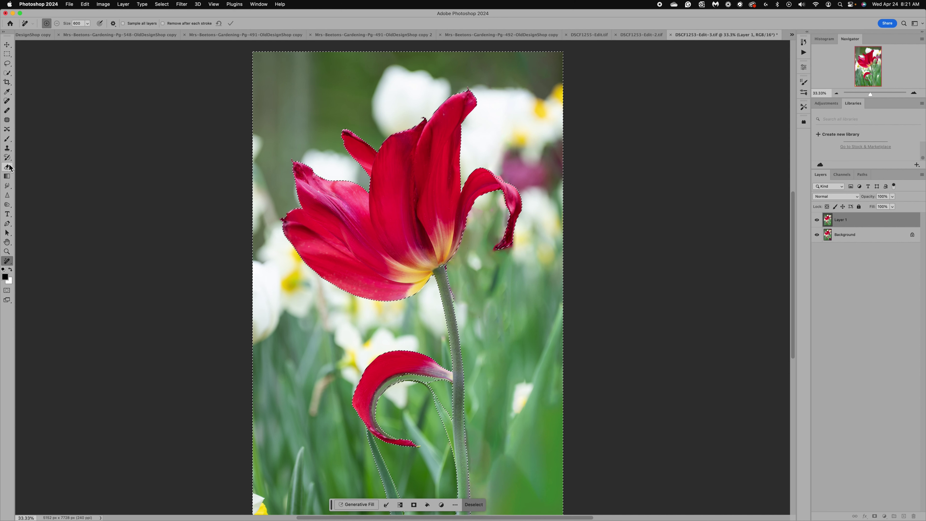
# - Clone Stamp at size 1100: sample clean grass and paint it over the white flower
pyautogui.click(7, 148)
pyautogui.press(']')
pyautogui.press(']')
pyautogui.press(']')
pyautogui.press(']')
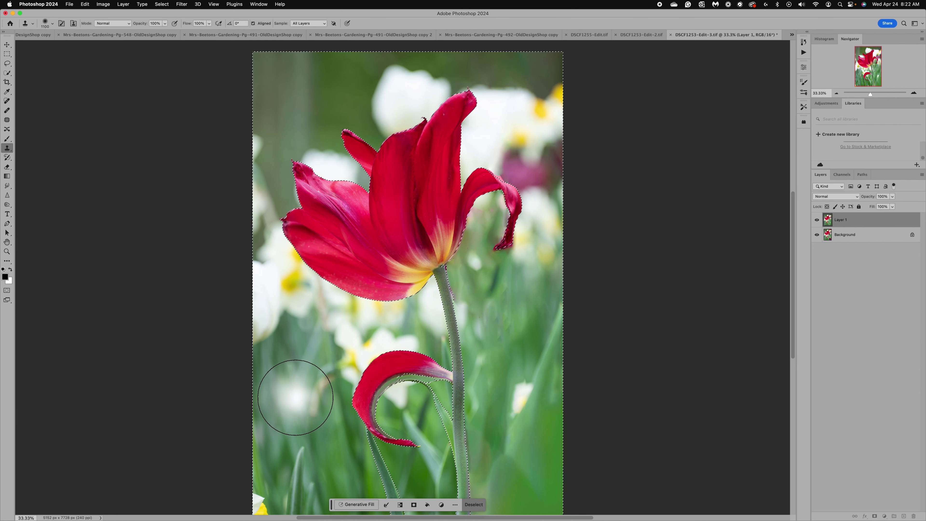
pyautogui.keyDown('alt'); pyautogui.click(297, 401); pyautogui.keyUp('alt')
pyautogui.moveTo(517, 432)
pyautogui.mouseDown()
pyautogui.moveTo(507, 383)
pyautogui.moveTo(503, 476)
pyautogui.moveTo(513, 481)
pyautogui.moveTo(547, 455)
pyautogui.moveTo(517, 459)
pyautogui.moveTo(516, 505)
pyautogui.mouseUp()
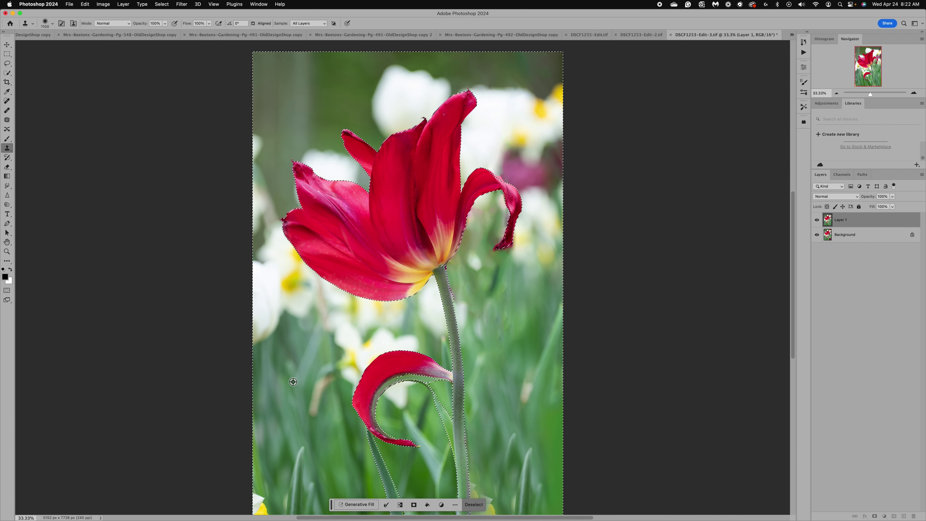
# - Clone grass over the lower right area and left flowers, undoing the stray yellow blob
pyautogui.moveTo(529, 379)
pyautogui.mouseDown()
pyautogui.moveTo(548, 501)
pyautogui.moveTo(542, 336)
pyautogui.mouseUp()
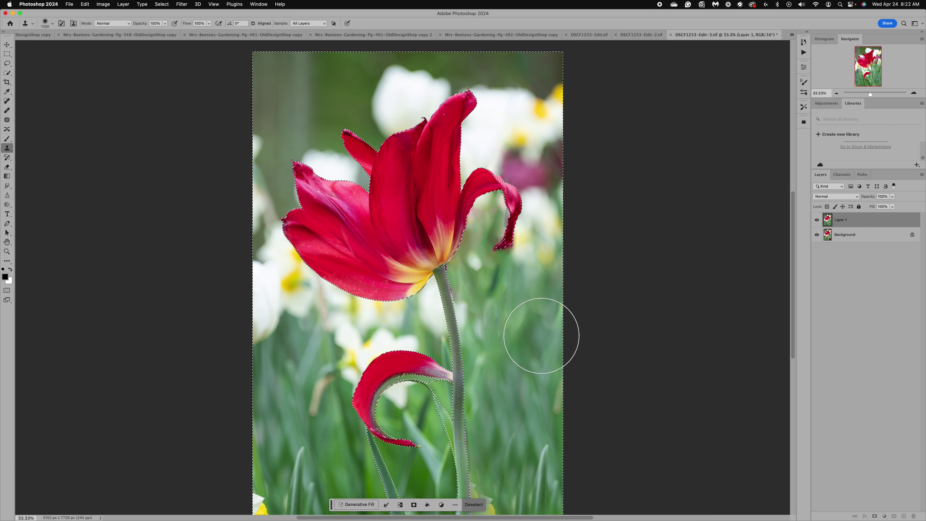
pyautogui.keyDown('alt'); pyautogui.click(542, 335); pyautogui.keyUp('alt')
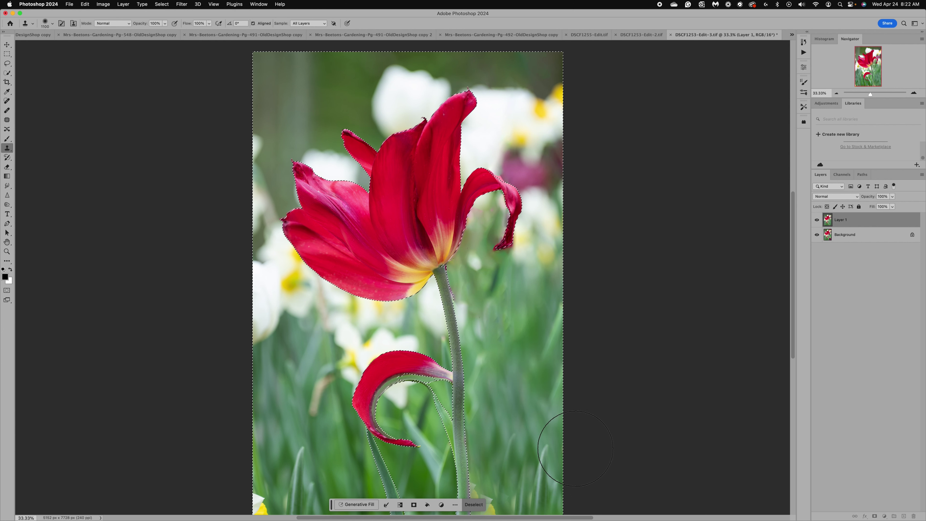
pyautogui.scroll(-1, 684, 349)
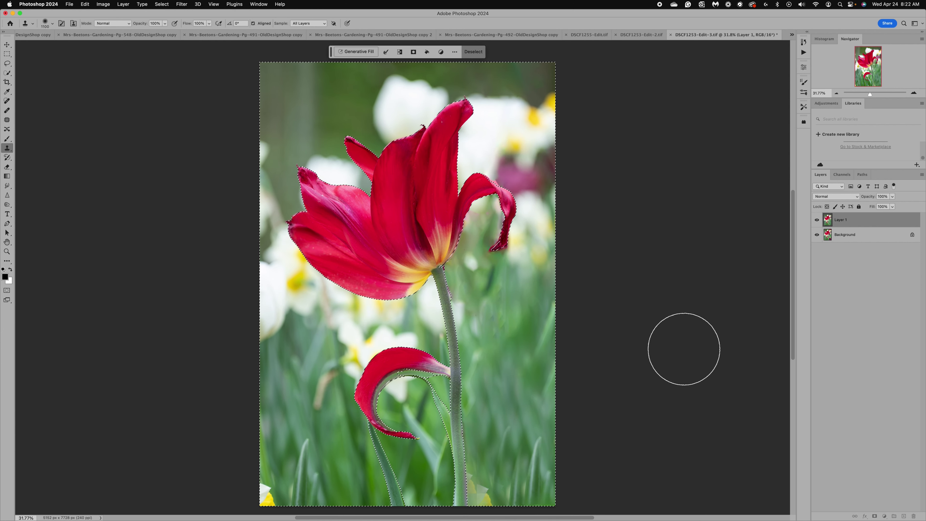
pyautogui.scroll(-1, 684, 350)
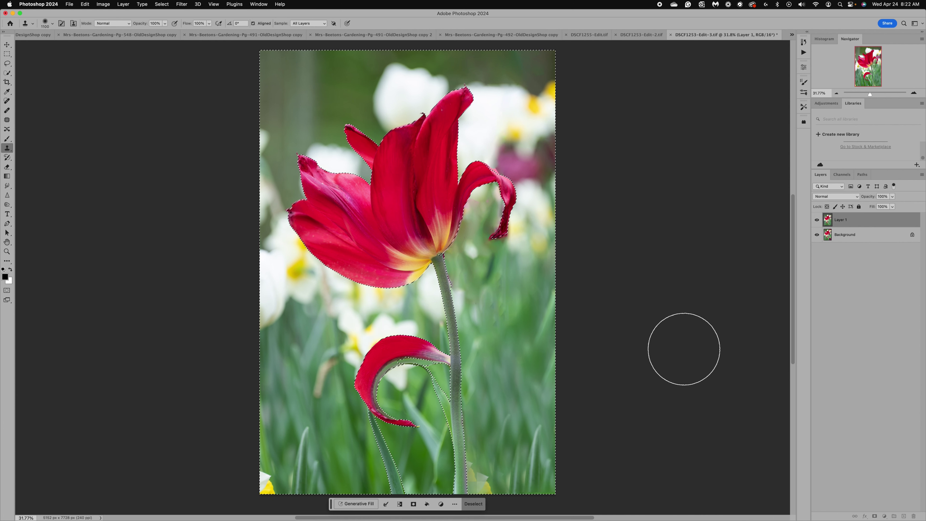
pyautogui.moveTo(275, 310); pyautogui.dragTo(313, 320)
pyautogui.press('cmd+z')
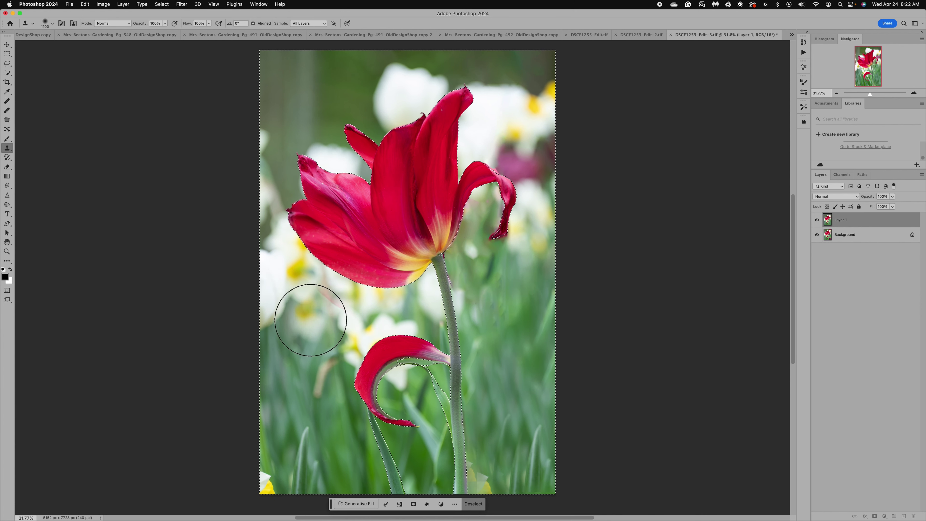